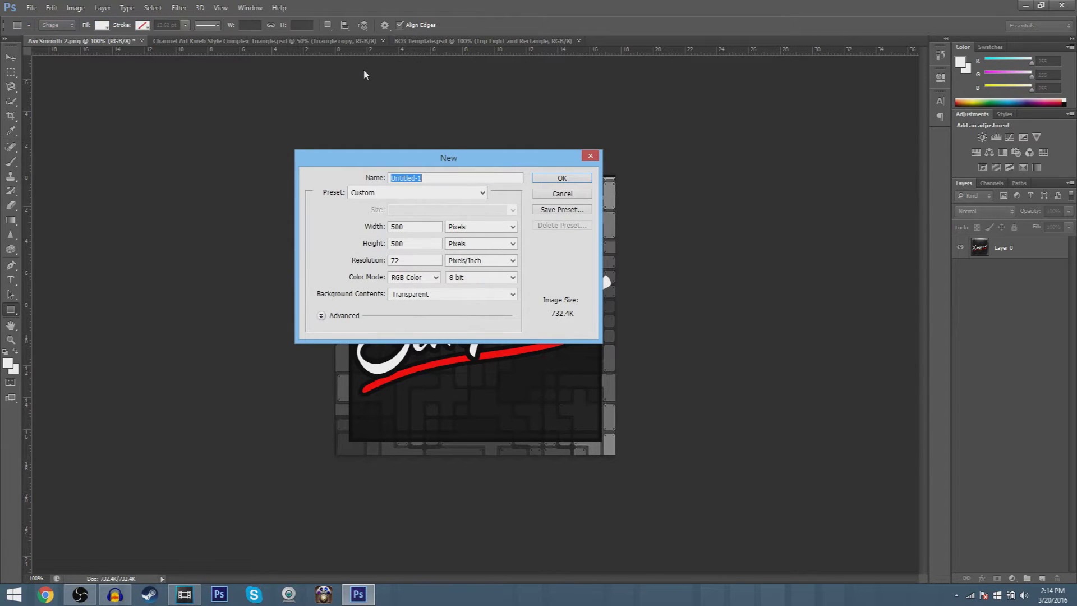
# Step: Create a new 500 × 500 pixel RGB document at 72 pixels/inch with a transparent background
pyautogui.click(405, 226)
pyautogui.click(558, 178)
# Step: Look over the open template, channel art and Avi Smooth 2.png documents and return to the new blank document
pyautogui.click(525, 41)
pyautogui.click(253, 41)
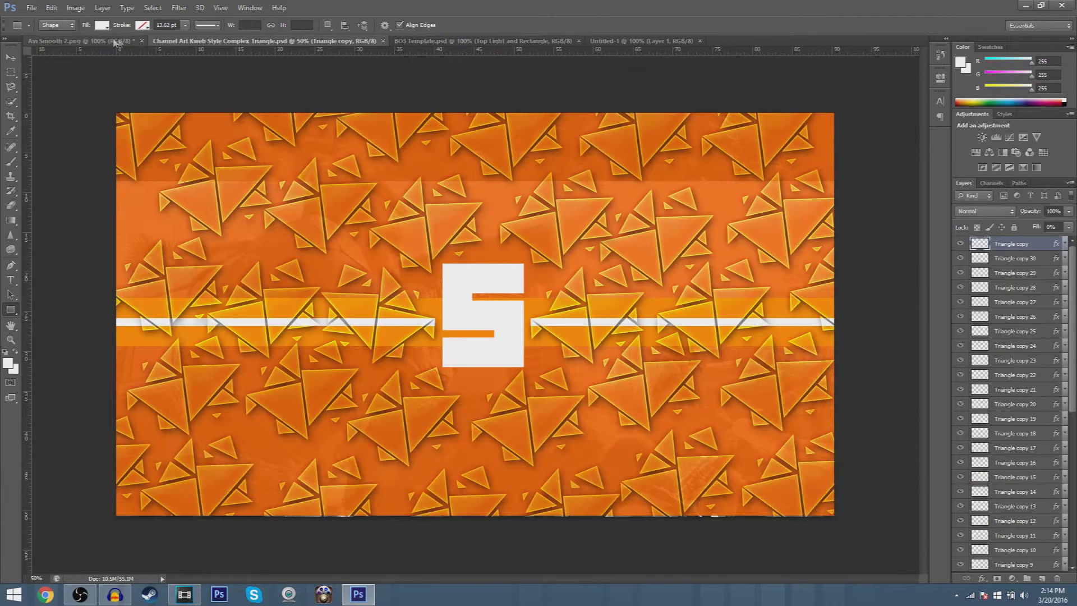
pyautogui.click(119, 42)
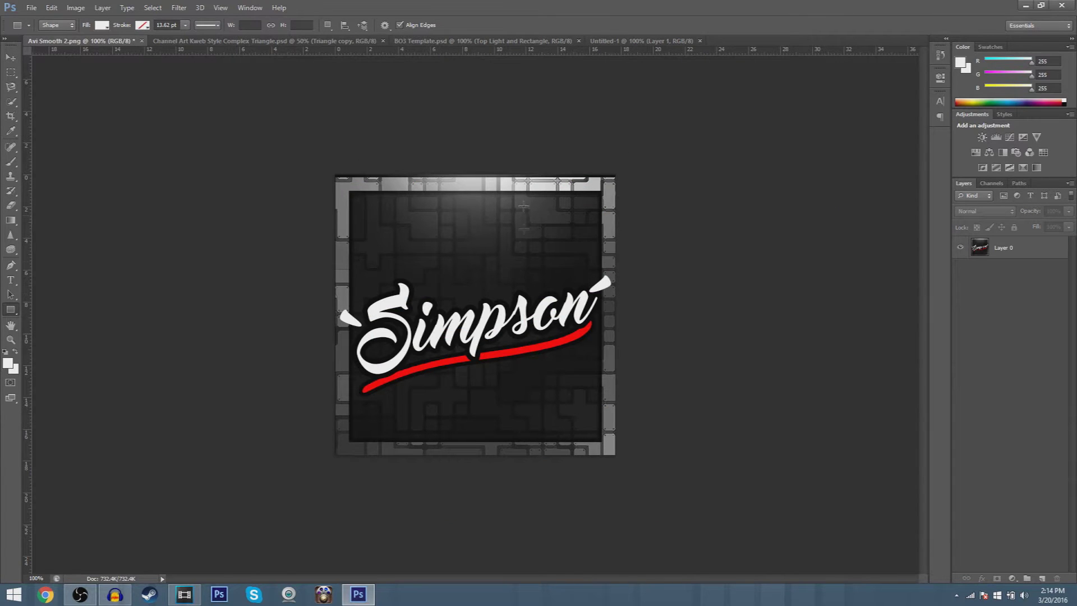
pyautogui.click(607, 41)
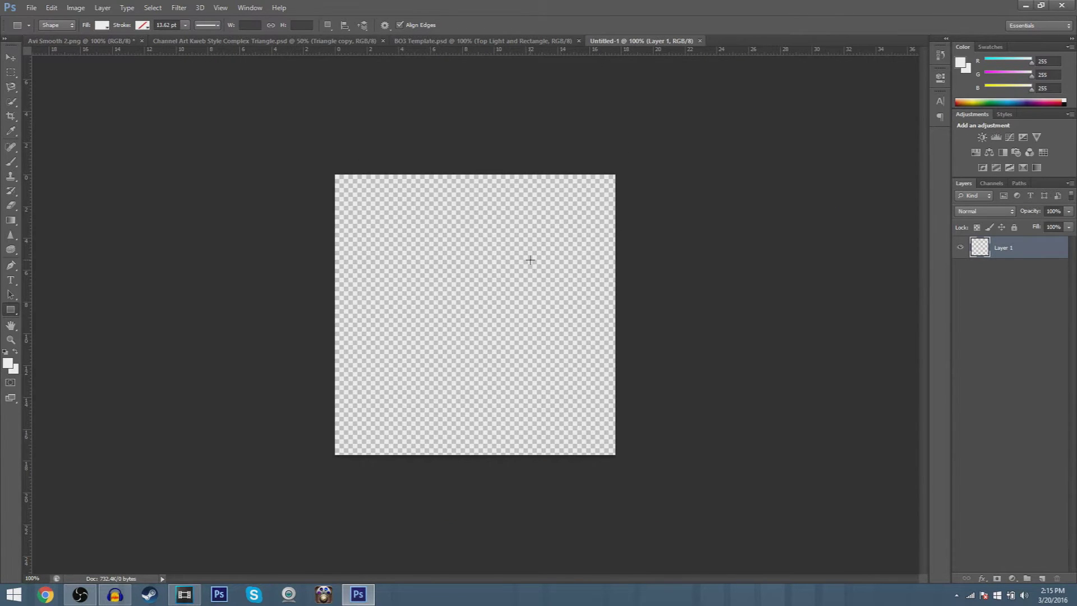
# Step: Place the image gray-patterns.jpg from the Desktop into the blank document
pyautogui.click(32, 7)
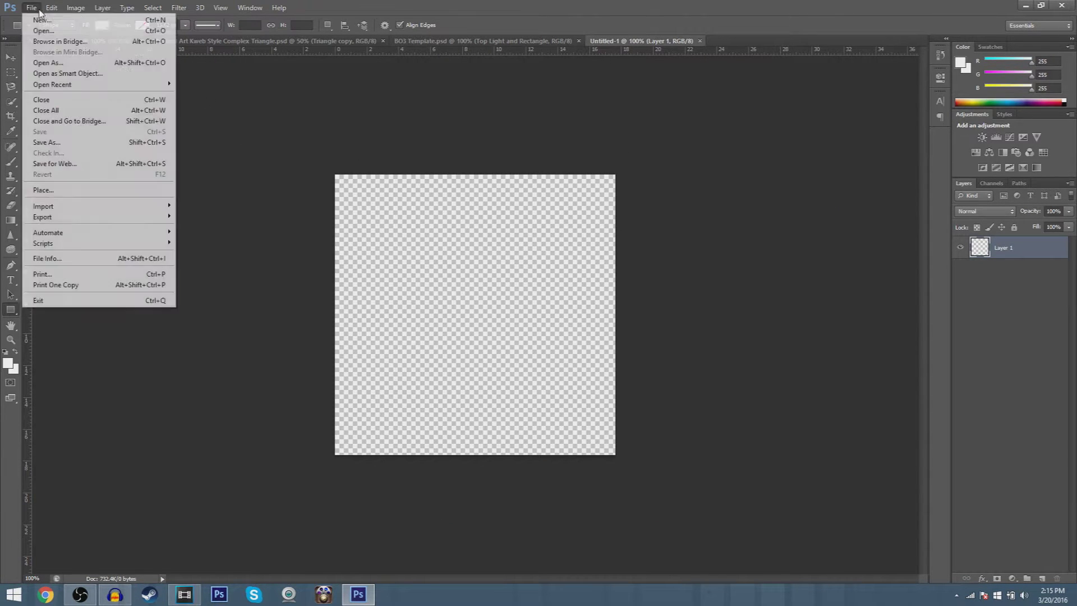
pyautogui.click(42, 187)
pyautogui.click(148, 95)
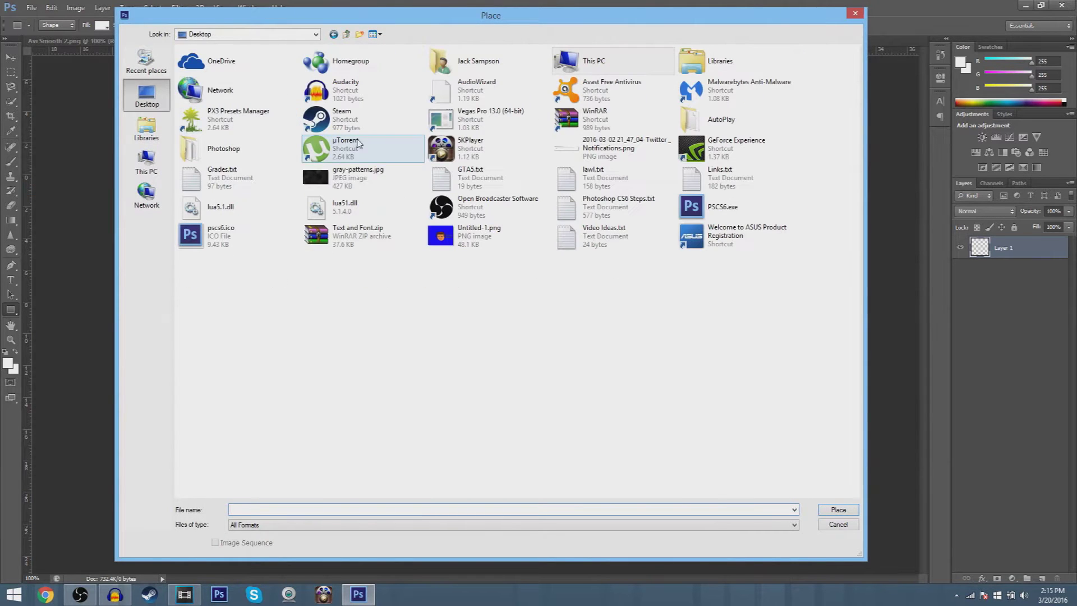
pyautogui.click(334, 187)
pyautogui.click(838, 510)
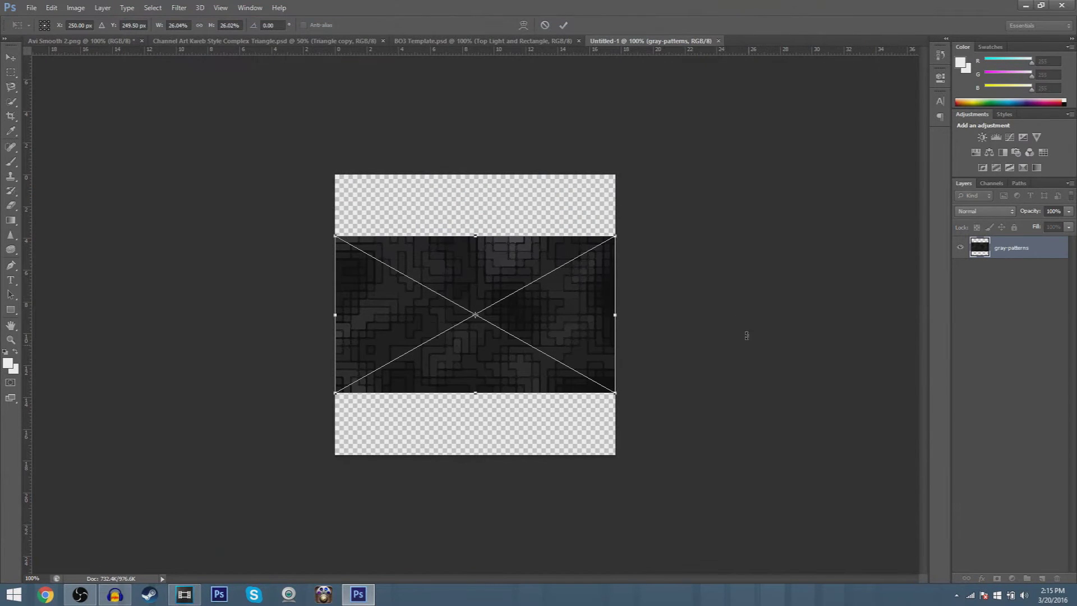
# Step: Enlarge the placed pattern image to about 52% so it covers the whole canvas
pyautogui.moveTo(623, 244); pyautogui.dragTo(891, 77)
pyautogui.moveTo(780, 203); pyautogui.dragTo(636, 269)
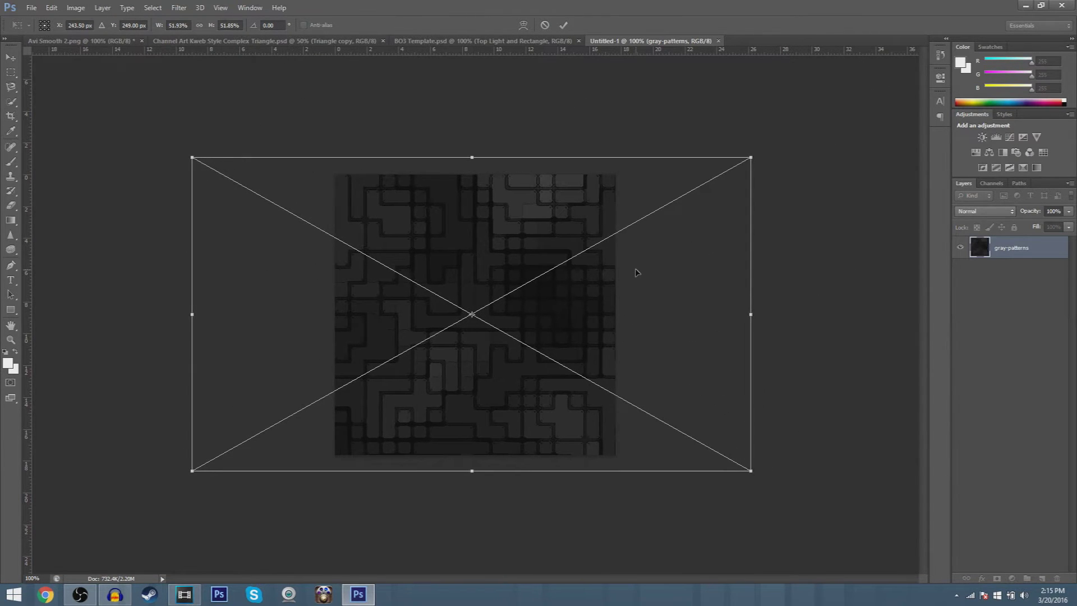
pyautogui.press('Return')
# Step: Shift the gray-patterns layer to the left so its lighter blocks sit at the canvas's upper centre, and deselect the layer
pyautogui.click(1035, 250)
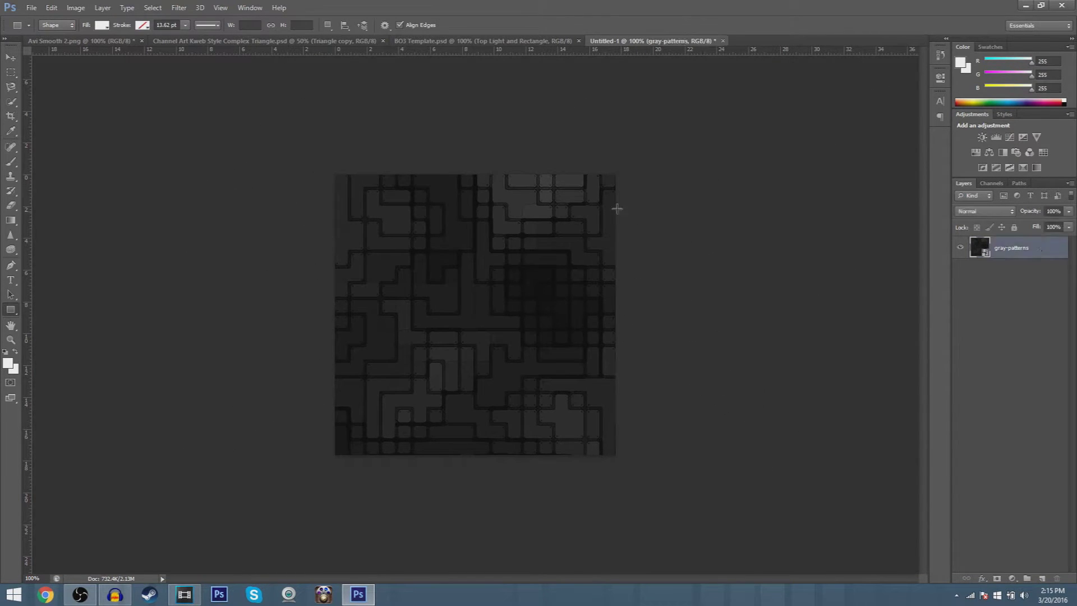
pyautogui.click(14, 60)
pyautogui.moveTo(379, 276); pyautogui.dragTo(344, 274)
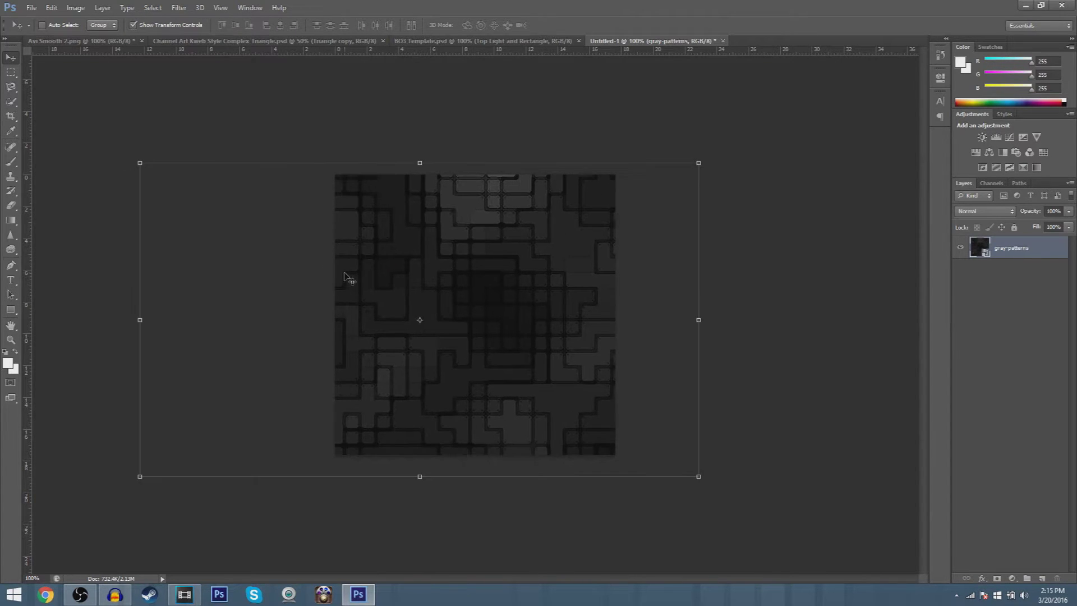
pyautogui.click(958, 302)
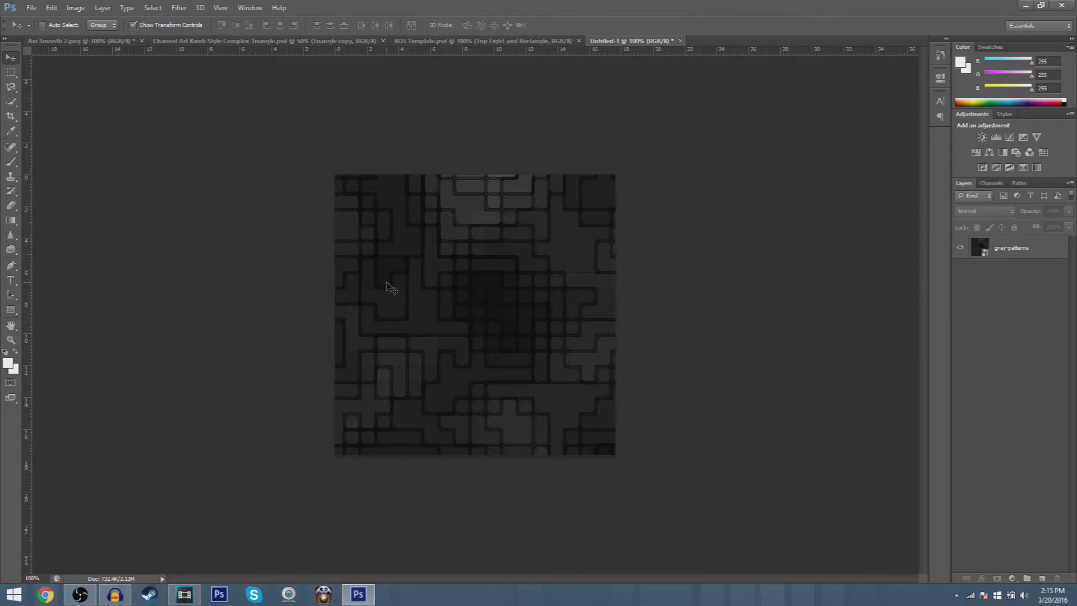
# Step: Add the text "Simpson" in white Master Of Break at 48 pt over the pattern
pyautogui.click(12, 280)
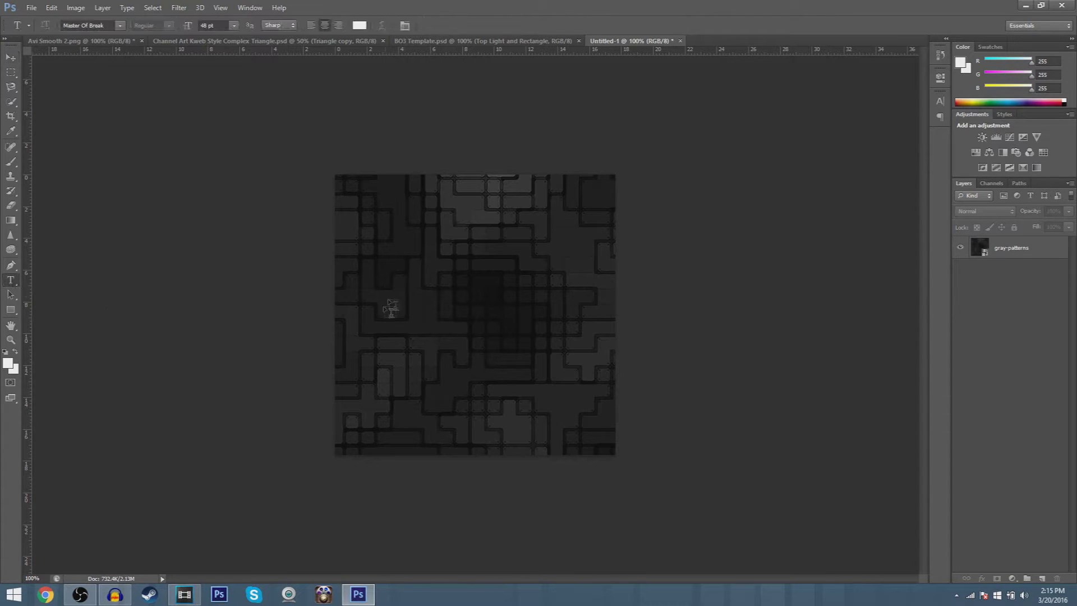
pyautogui.click(372, 307)
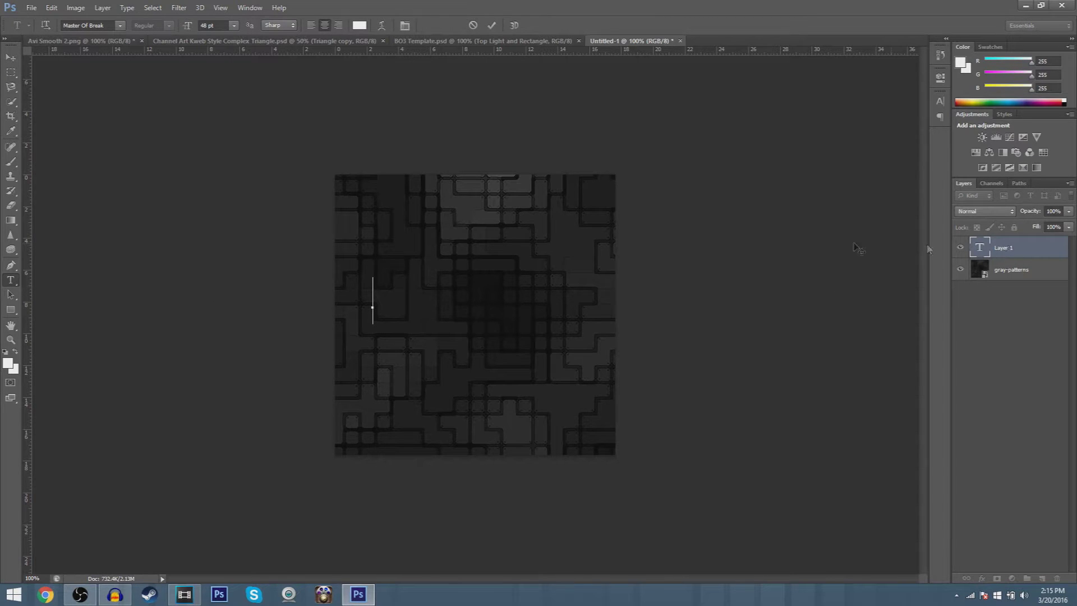
pyautogui.write('Simpson')
pyautogui.click(492, 25)
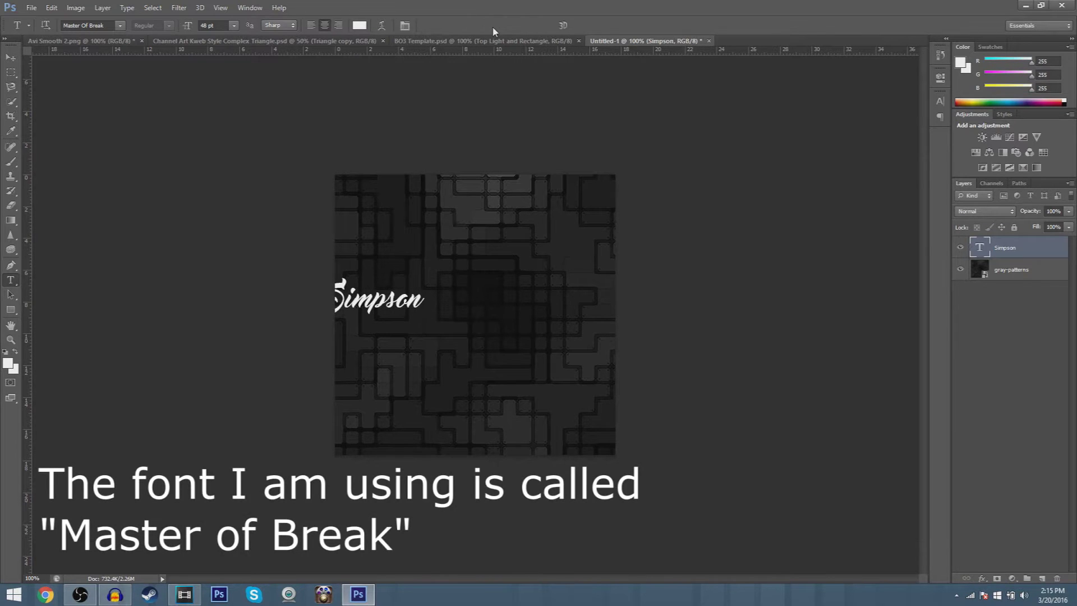
# Step: Enlarge the Simpson text to about 240%, rotate it about 3.5° counterclockwise and centre it on the canvas
pyautogui.hotkey('ctrl', 't')
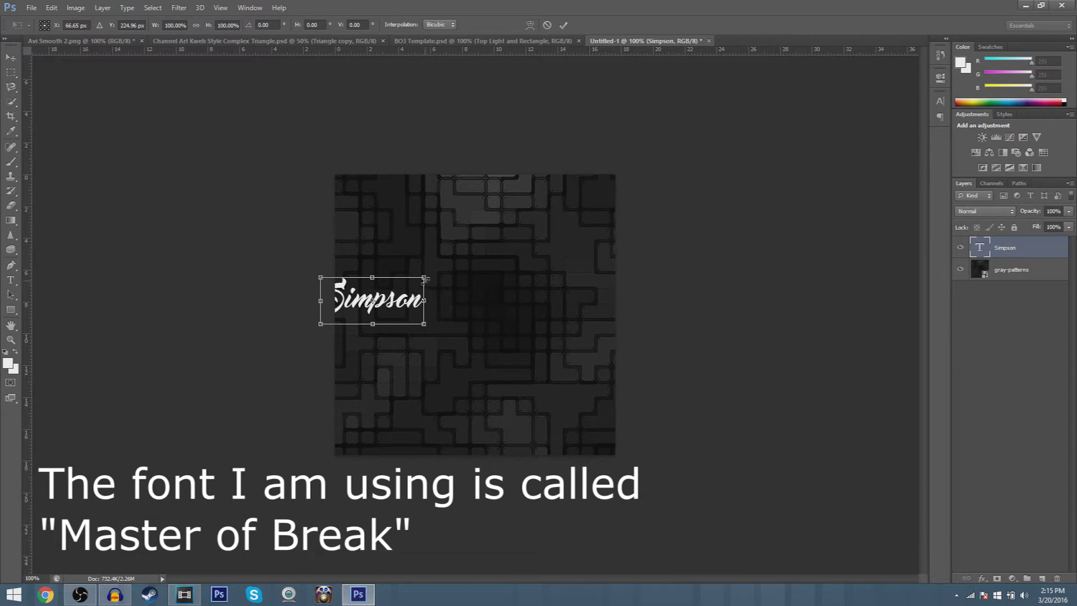
pyautogui.click(563, 24)
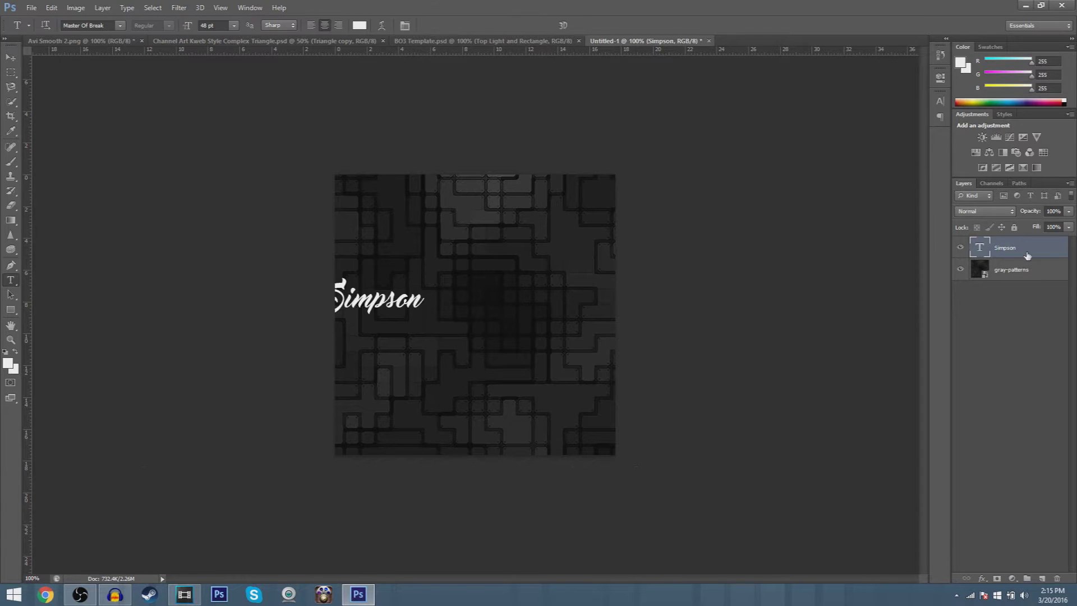
pyautogui.hotkey('ctrl', 't')
pyautogui.moveTo(424, 277); pyautogui.dragTo(557, 223)
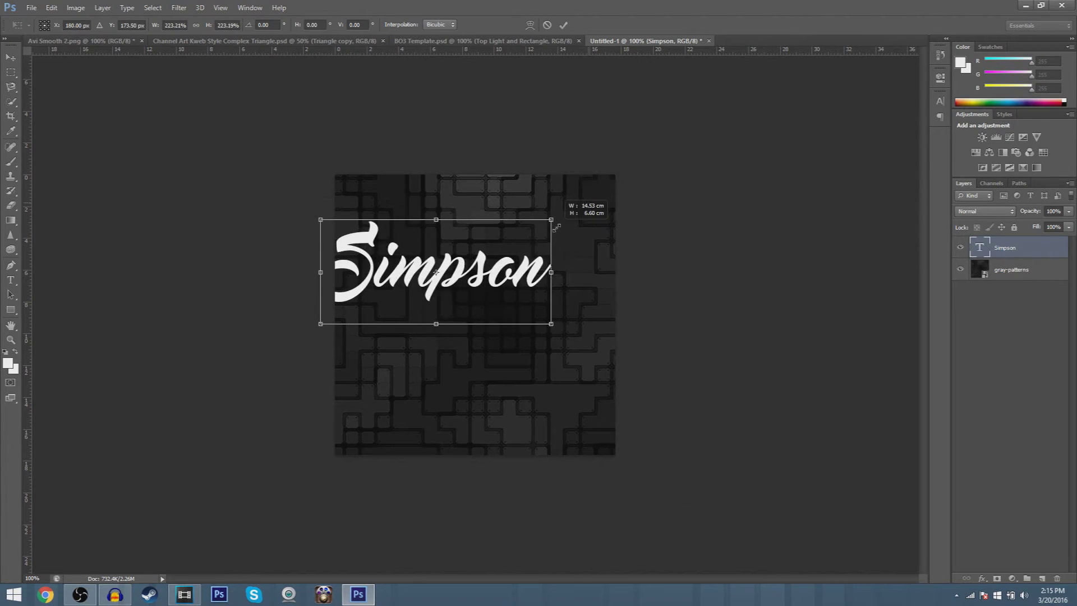
pyautogui.moveTo(579, 267); pyautogui.dragTo(601, 291)
pyautogui.moveTo(601, 215); pyautogui.dragTo(607, 228)
pyautogui.moveTo(505, 301); pyautogui.dragTo(521, 284)
pyautogui.moveTo(617, 237); pyautogui.dragTo(612, 223)
pyautogui.moveTo(517, 272); pyautogui.dragTo(518, 290)
pyautogui.moveTo(569, 246); pyautogui.dragTo(604, 271)
pyautogui.moveTo(536, 295); pyautogui.dragTo(539, 302)
pyautogui.moveTo(598, 248); pyautogui.dragTo(594, 250)
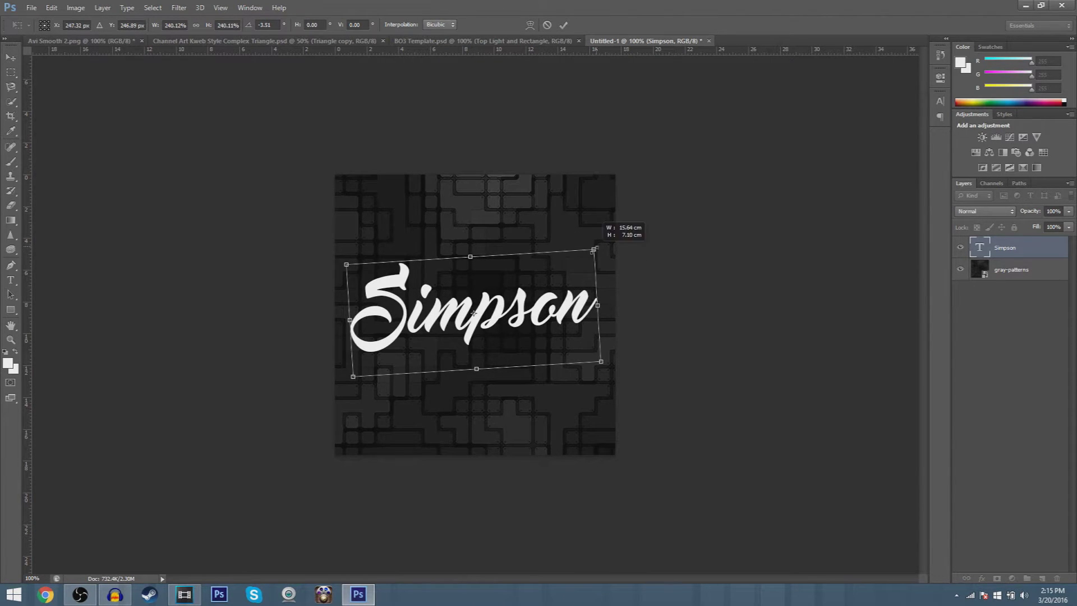
pyautogui.press('Return')
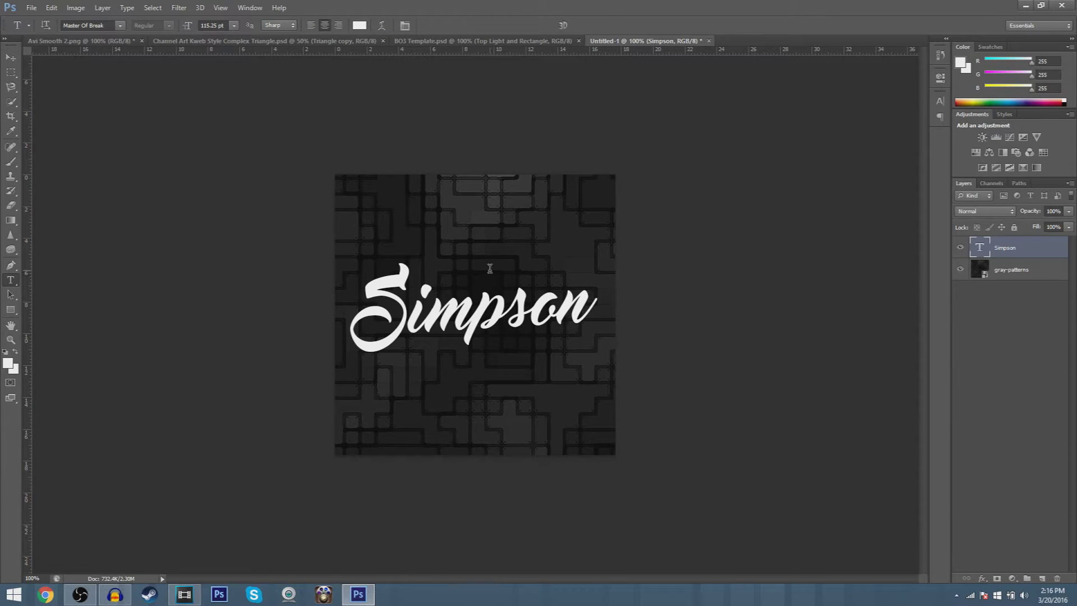
# Step: Apply a black outside Stroke at 100% opacity to the Simpson text layer
pyautogui.doubleClick(1049, 252)
pyautogui.moveTo(185, 203); pyautogui.dragTo(639, 184)
pyautogui.click(452, 276)
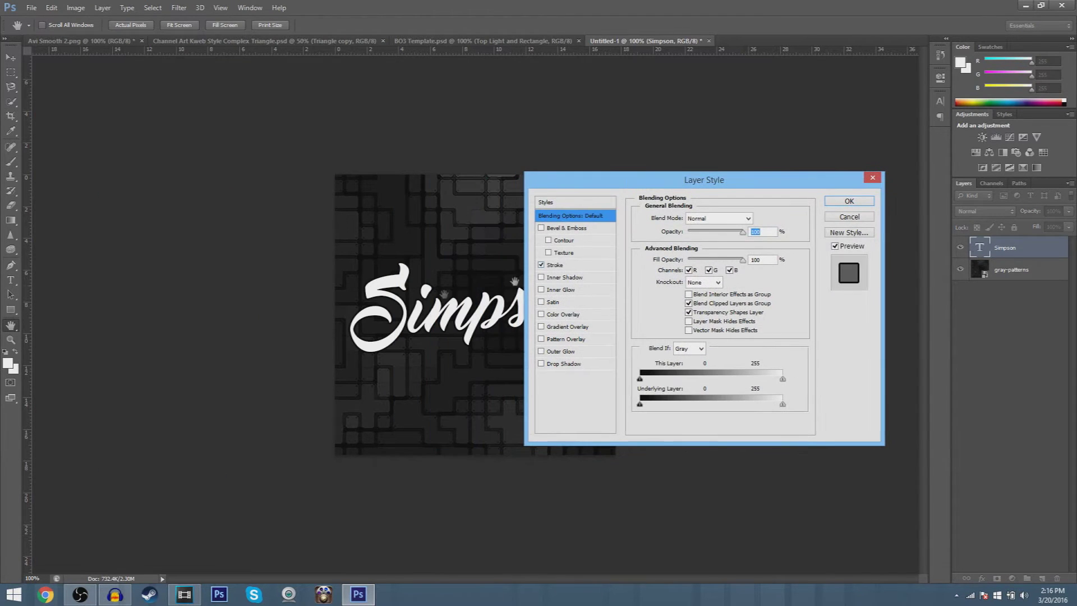
pyautogui.click(564, 265)
pyautogui.moveTo(688, 223); pyautogui.dragTo(683, 218)
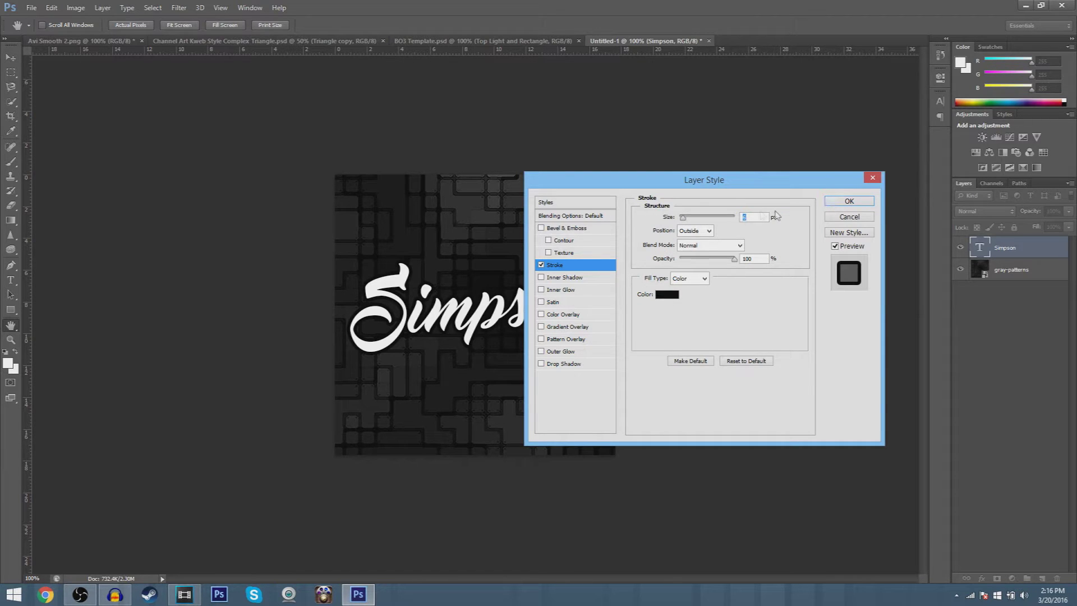
pyautogui.click(837, 203)
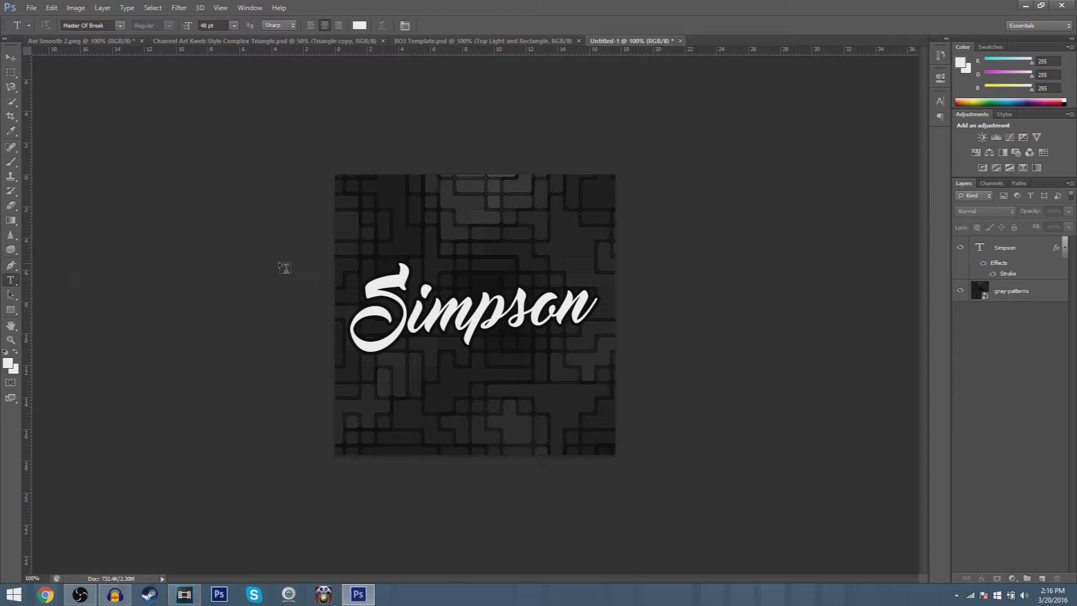
# Step: Draw a curved path with the Pen tool beneath the Simpson text, from below the S to below the n
pyautogui.click(8, 268)
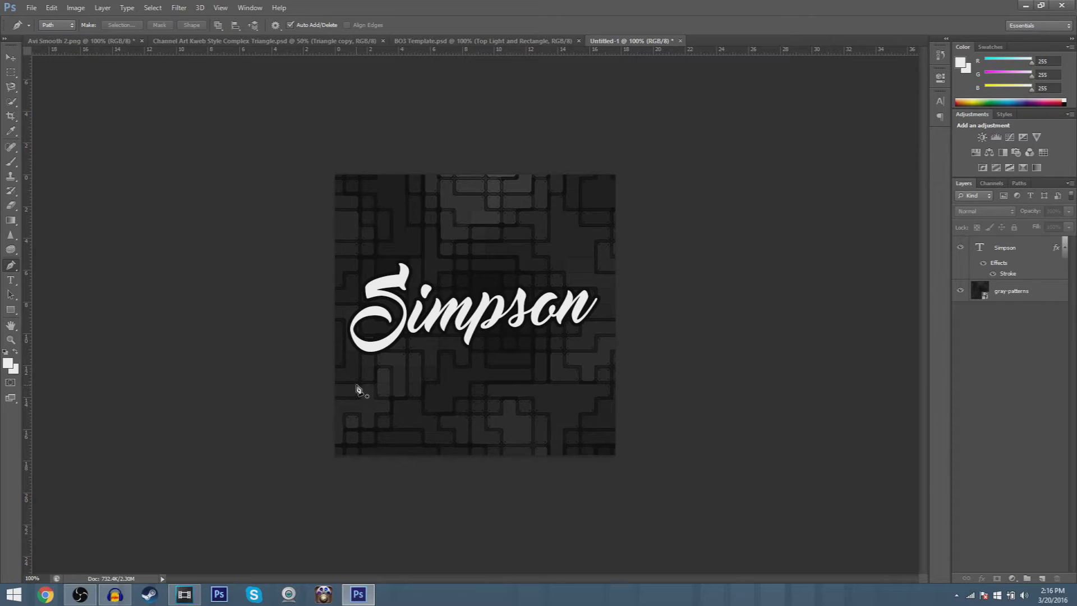
pyautogui.click(352, 384)
pyautogui.click(464, 359)
pyautogui.moveTo(470, 362); pyautogui.dragTo(565, 350)
pyautogui.hotkey('ctrl', 'z')
pyautogui.click(603, 326)
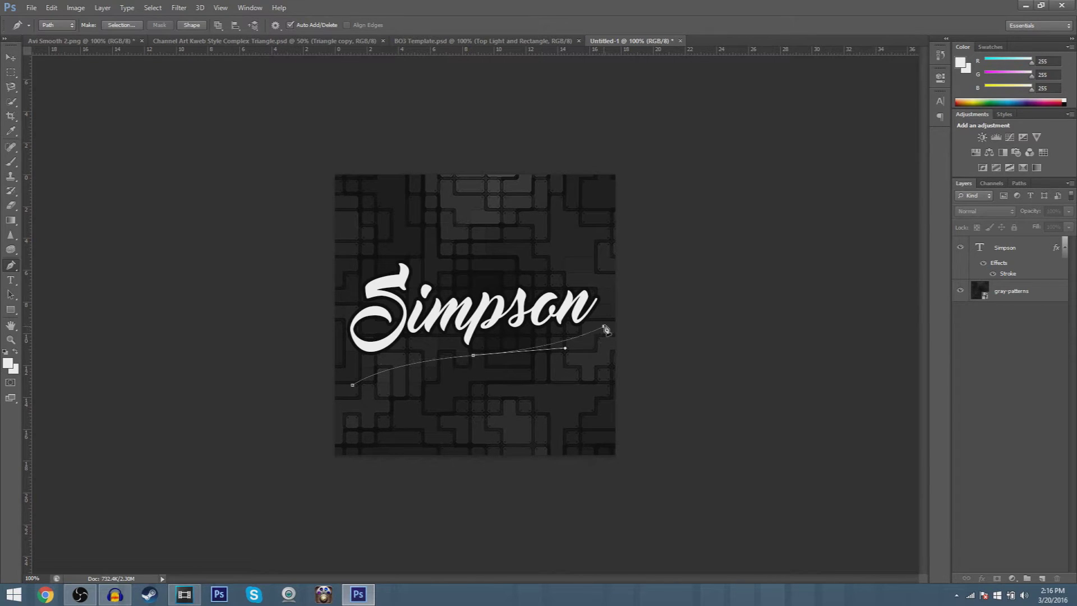
# Step: Undo the path back to its first anchor and redraw the curve closer to the text, ending just below the n
pyautogui.hotkey('ctrl', 'alt', 'z')
pyautogui.hotkey('ctrl', 'alt', 'z')
pyautogui.moveTo(469, 358); pyautogui.dragTo(545, 352)
pyautogui.hotkey('ctrl', 'alt', 'z')
pyautogui.moveTo(468, 344); pyautogui.dragTo(561, 340)
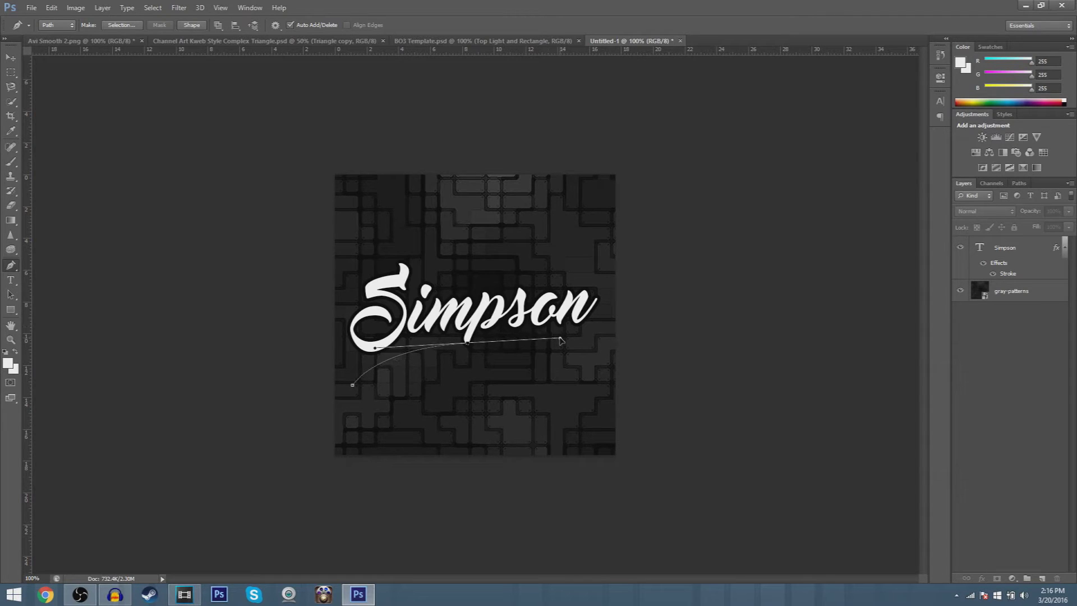
pyautogui.hotkey('ctrl', 'alt', 'z')
pyautogui.moveTo(476, 352); pyautogui.dragTo(551, 351)
pyautogui.click(555, 347)
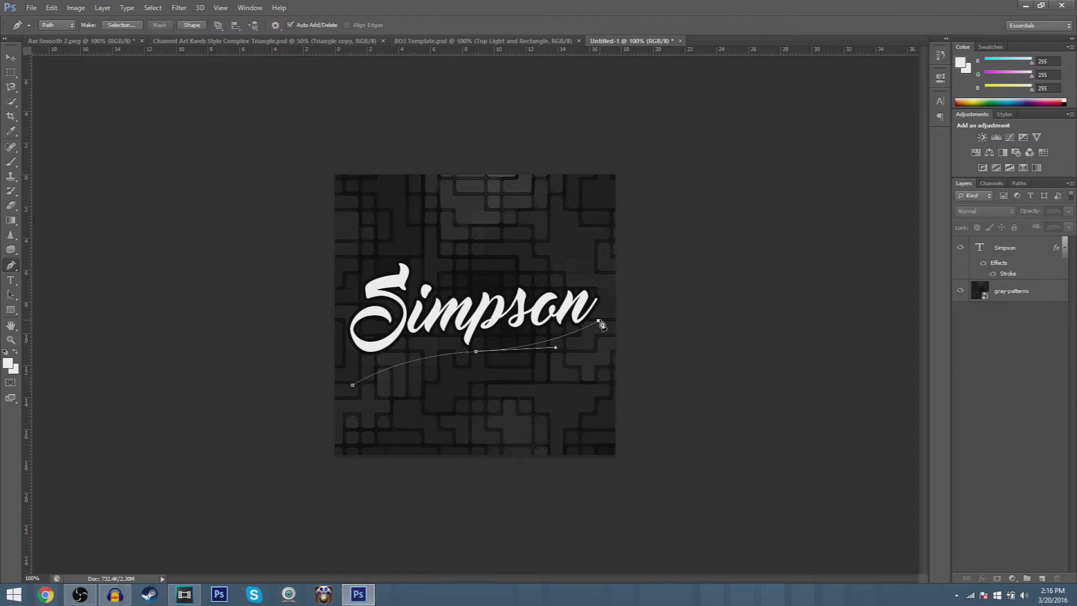
# Step: Create a new empty layer above the Simpson text to hold the path's stroke
pyautogui.rightClick(519, 348)
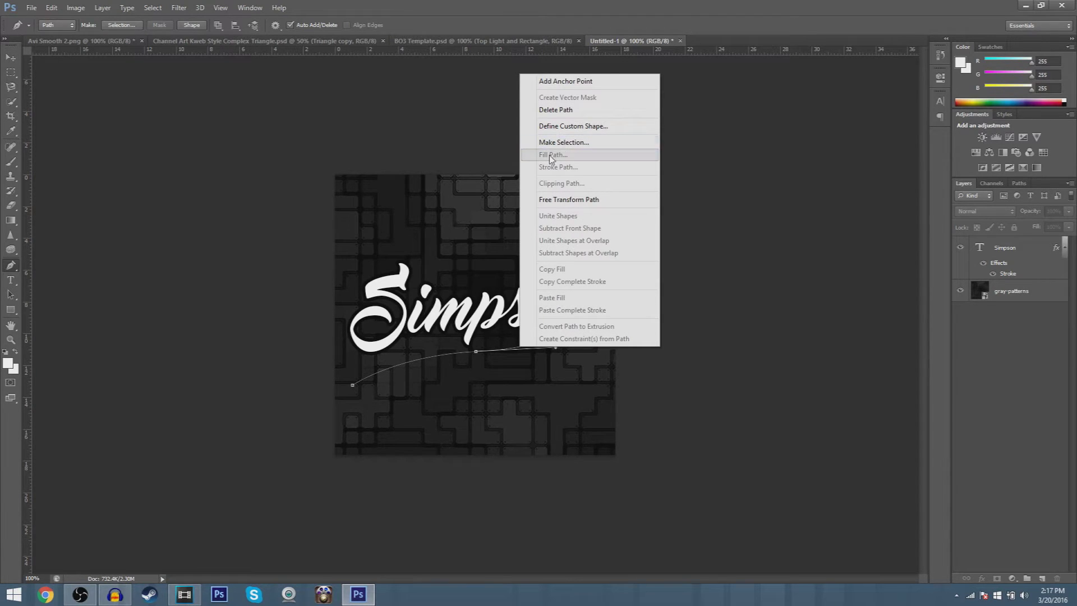
pyautogui.click(1041, 580)
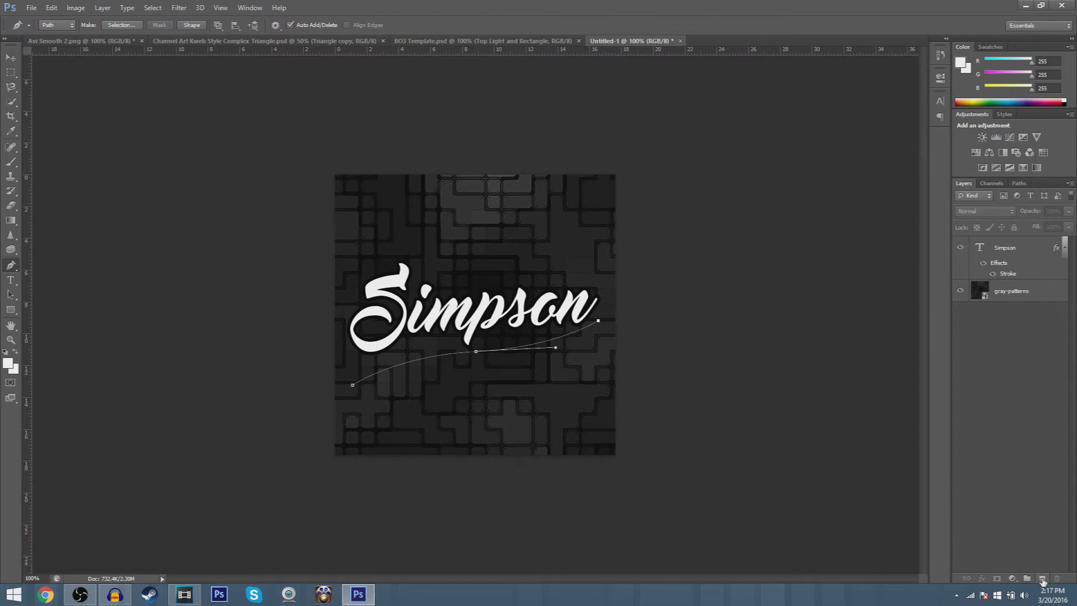
pyautogui.click(1042, 579)
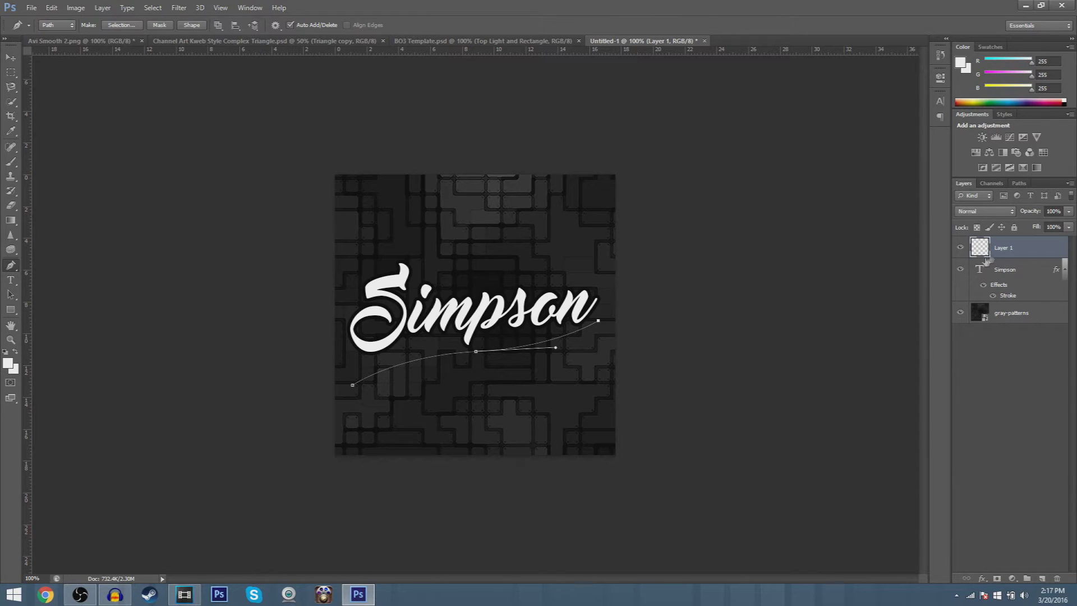
pyautogui.rightClick(459, 357)
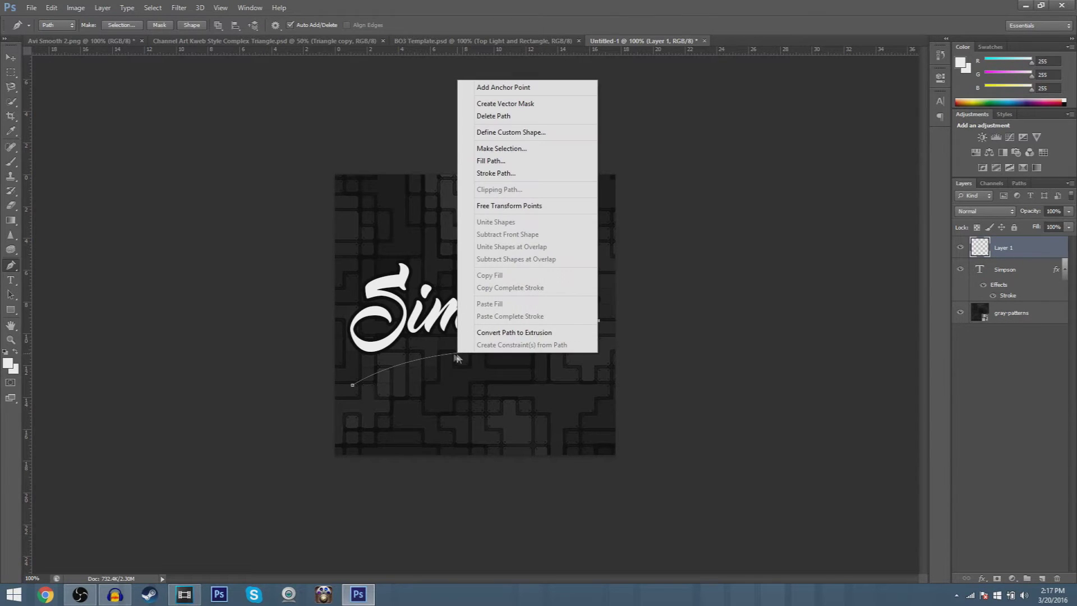
pyautogui.click(495, 173)
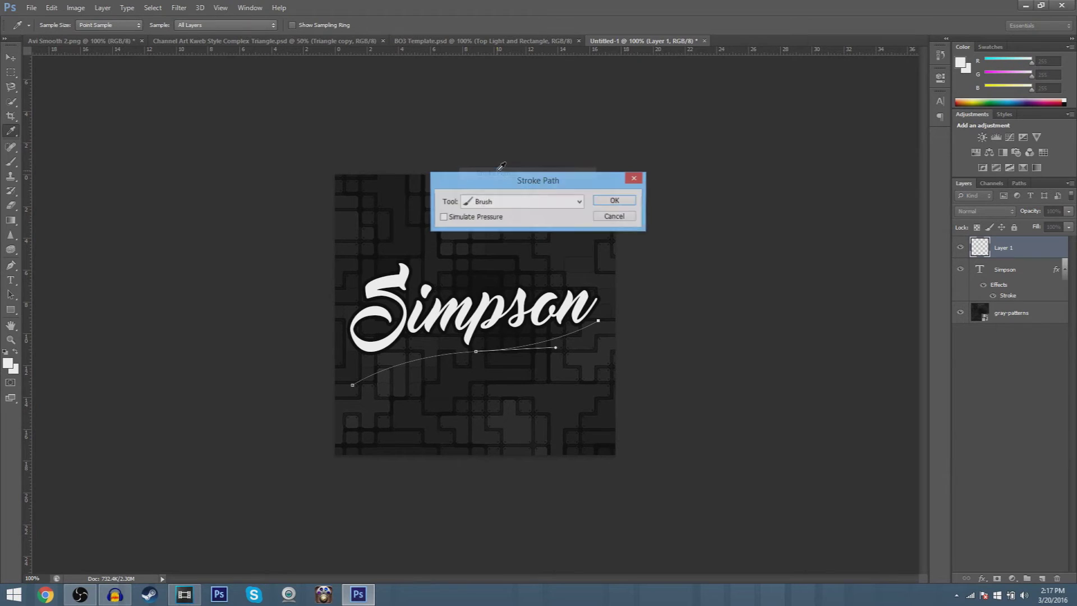
pyautogui.click(614, 217)
# Step: Set the Brush tool to a hard round tip at full hardness and adjust its size for the underline
pyautogui.click(11, 162)
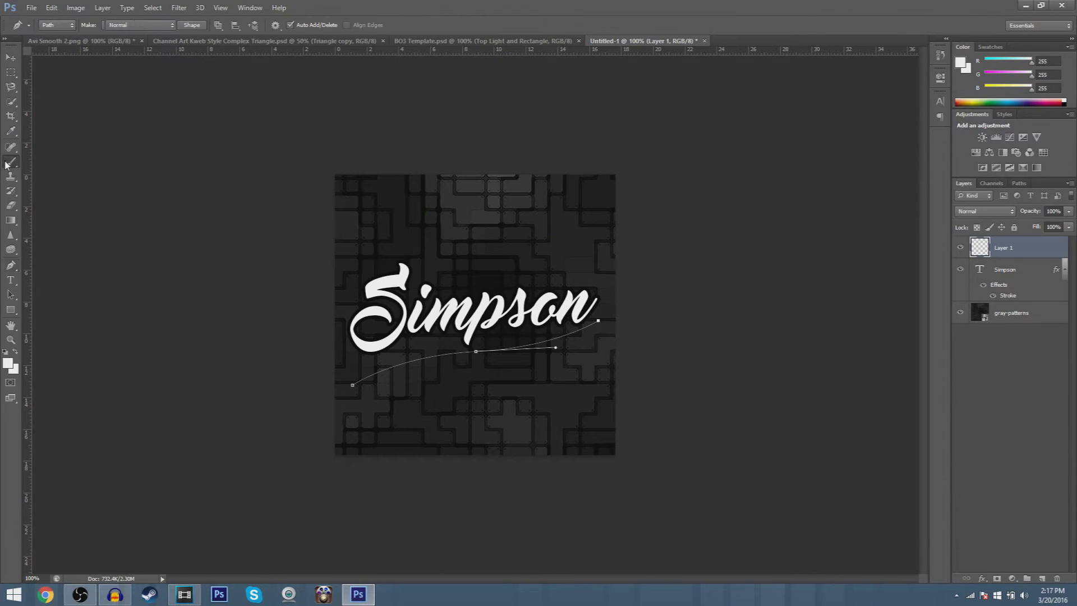
pyautogui.click(56, 25)
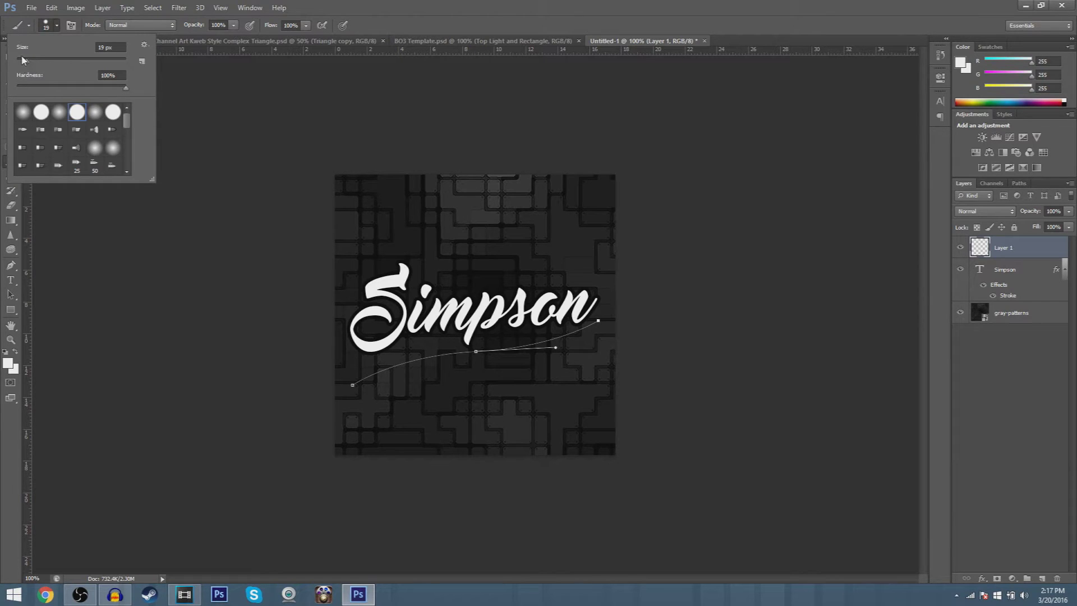
pyautogui.moveTo(26, 61); pyautogui.dragTo(25, 64)
pyautogui.moveTo(26, 59); pyautogui.dragTo(27, 58)
pyautogui.click(59, 112)
pyautogui.click(77, 113)
pyautogui.click(124, 86)
pyautogui.click(56, 28)
# Step: Stroke the curved path beneath the Simpson text with the Brush, leaving Simulate Pressure off
pyautogui.click(11, 265)
pyautogui.rightClick(455, 358)
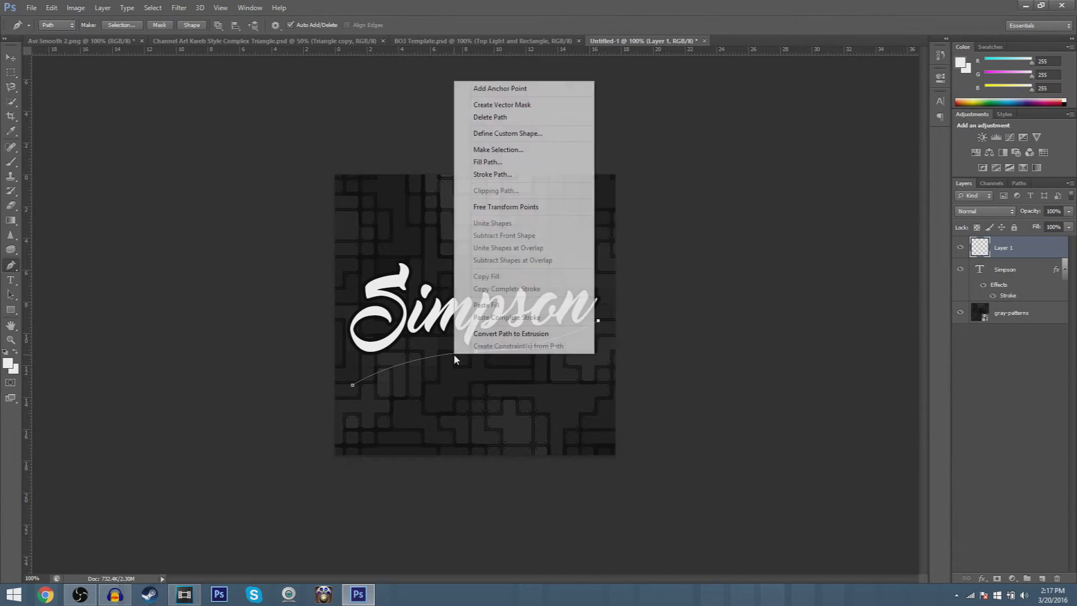
pyautogui.click(490, 166)
pyautogui.click(288, 146)
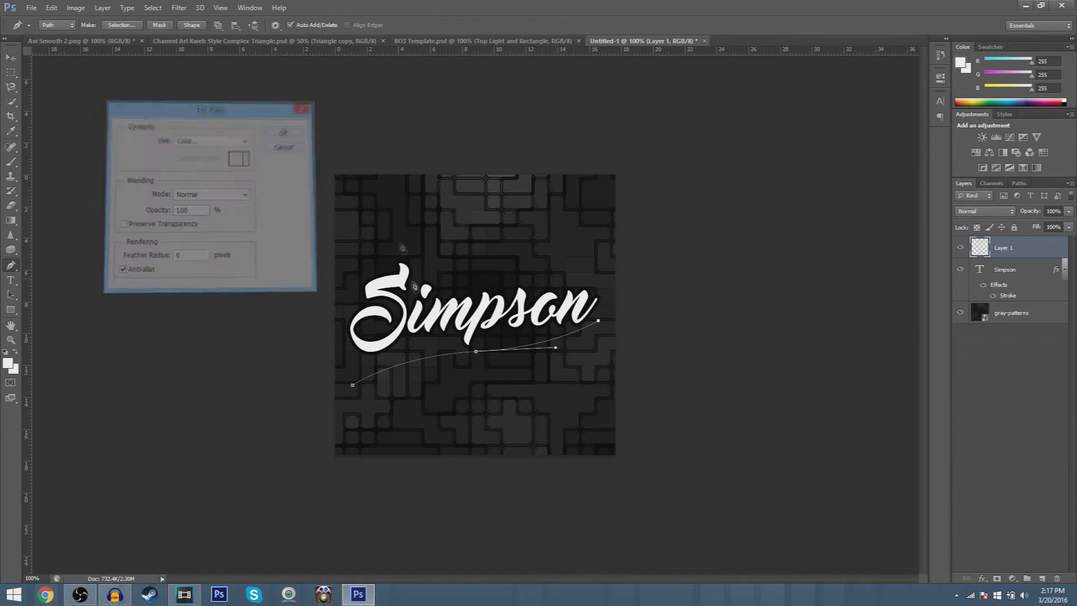
pyautogui.rightClick(439, 361)
pyautogui.click(477, 179)
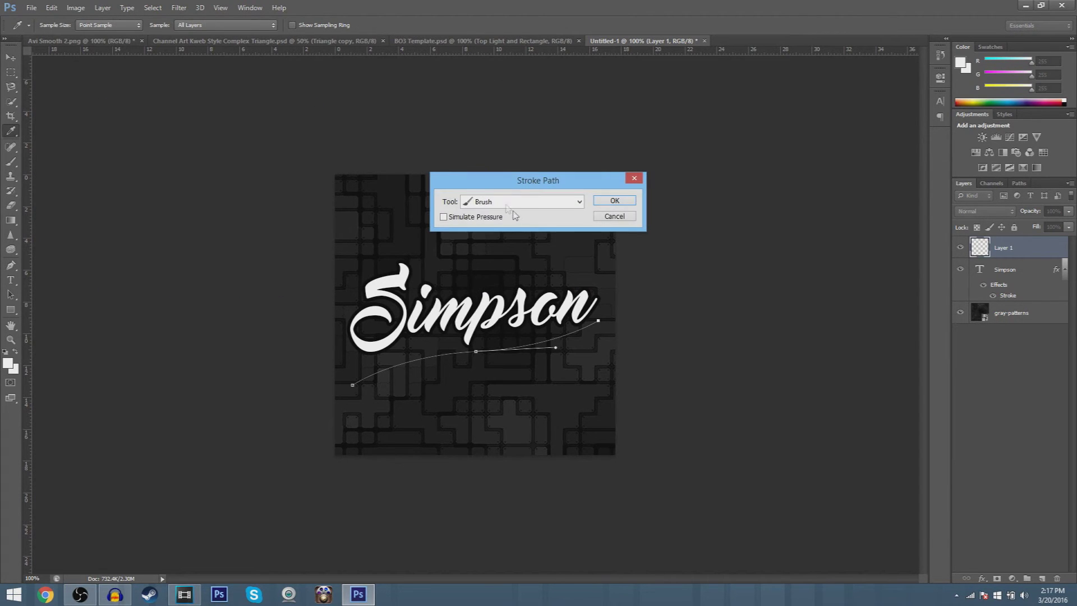
pyautogui.click(611, 203)
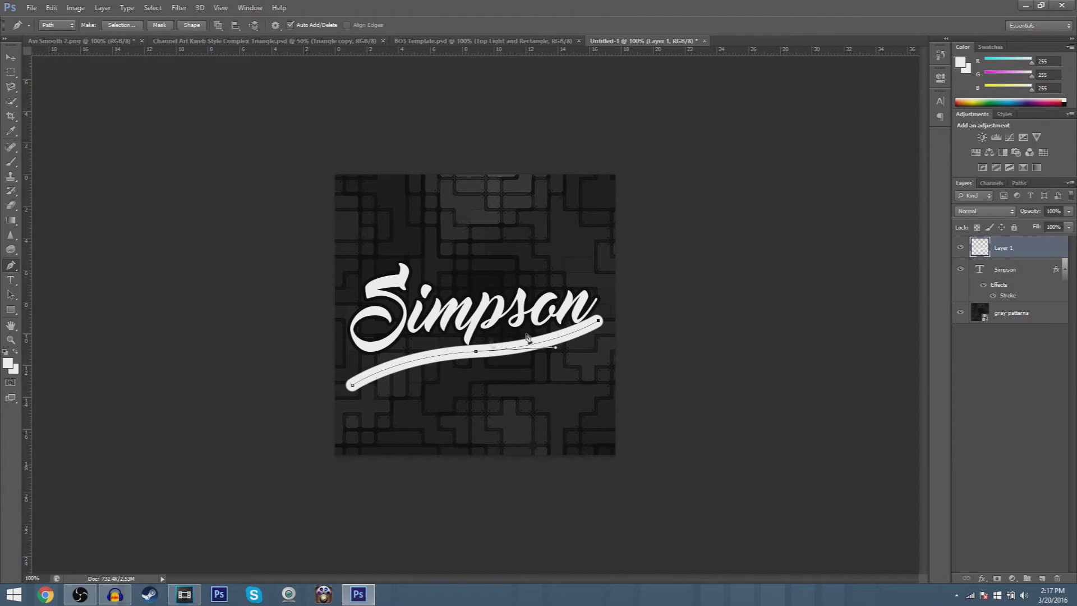
# Step: Add a red Color Overlay in Normal mode at 100% opacity to the underline layer
pyautogui.doubleClick(1038, 251)
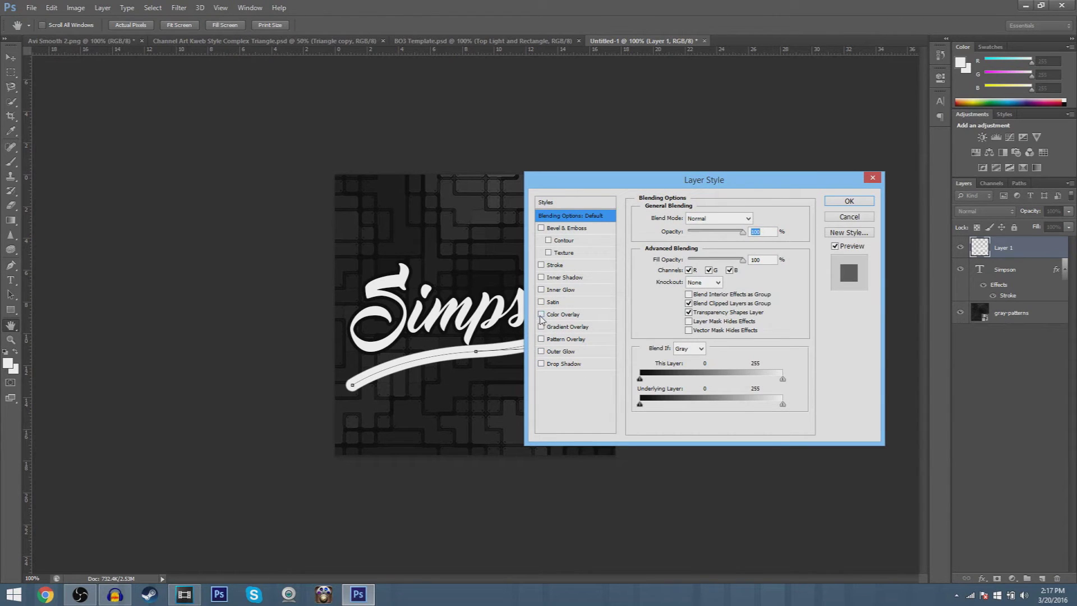
pyautogui.click(541, 315)
pyautogui.click(581, 317)
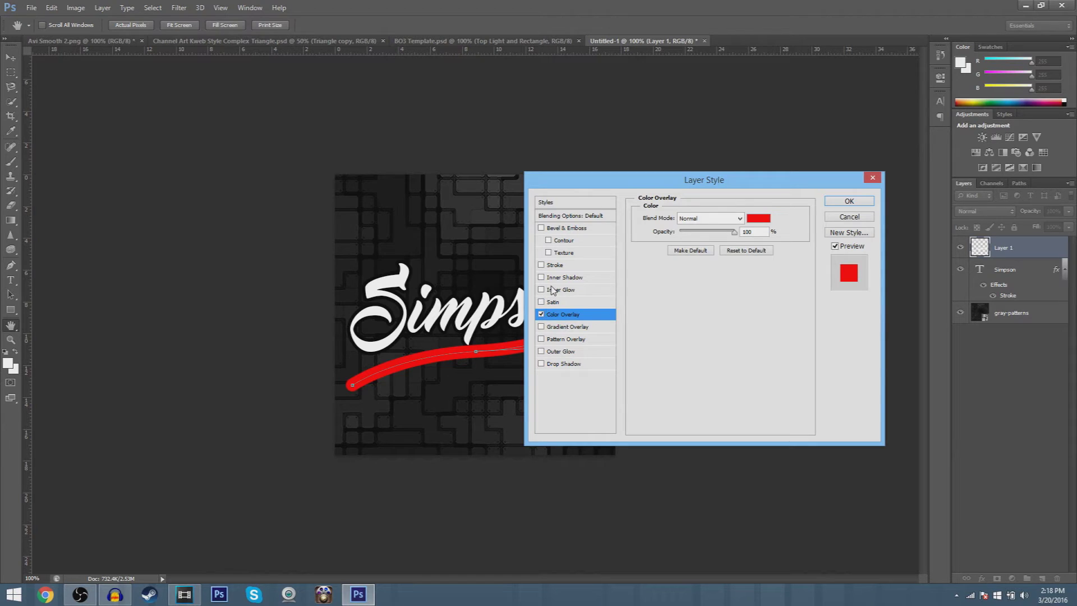
pyautogui.click(849, 202)
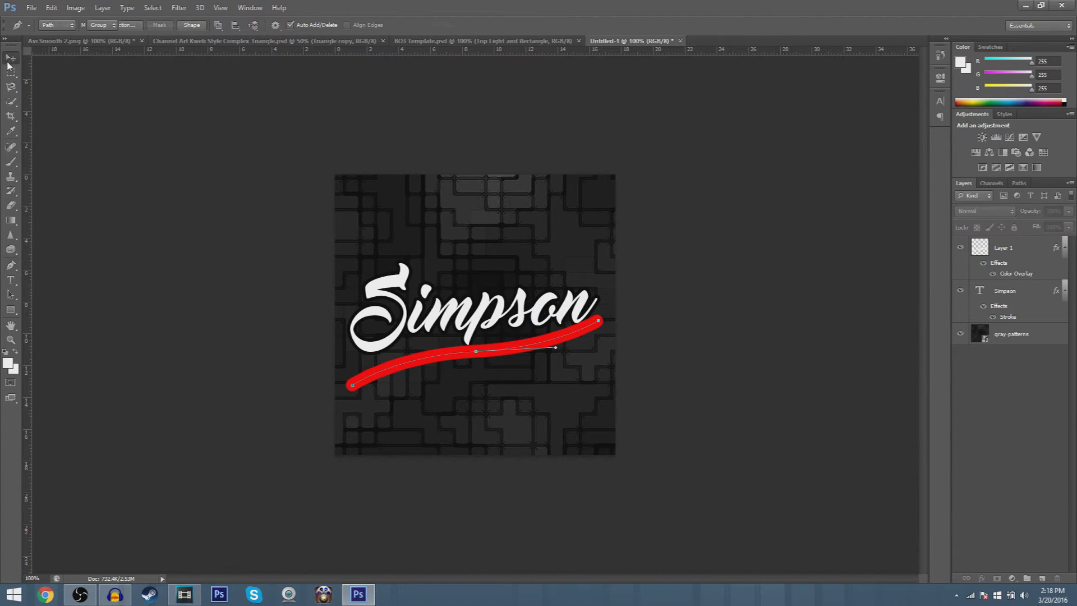
# Step: Delete the Pen path running along the red underline, keeping the brushed stroke on Layer 1
pyautogui.click(1019, 248)
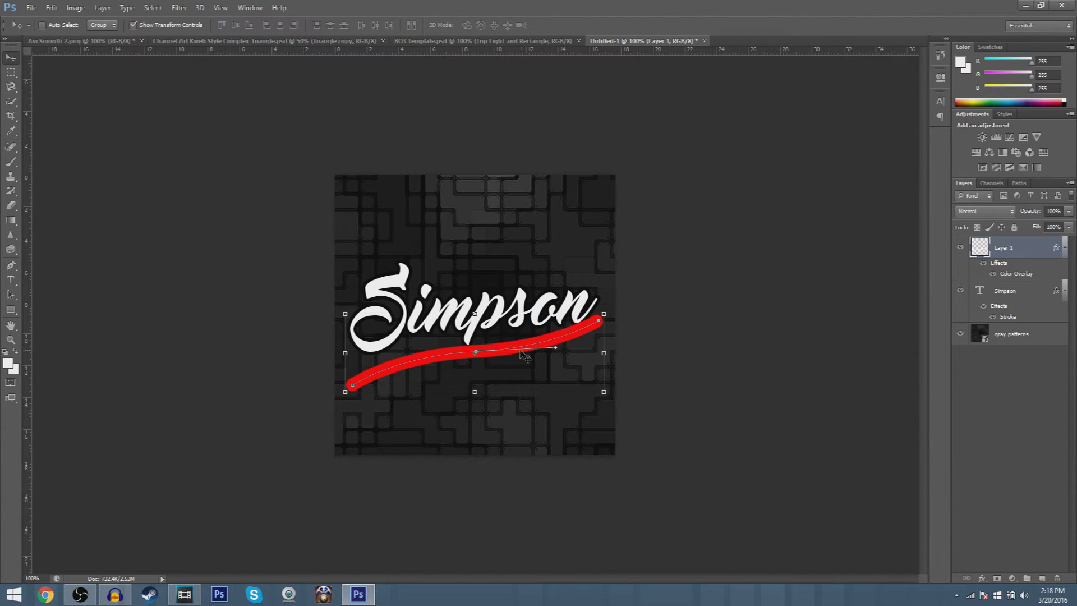
pyautogui.click(10, 265)
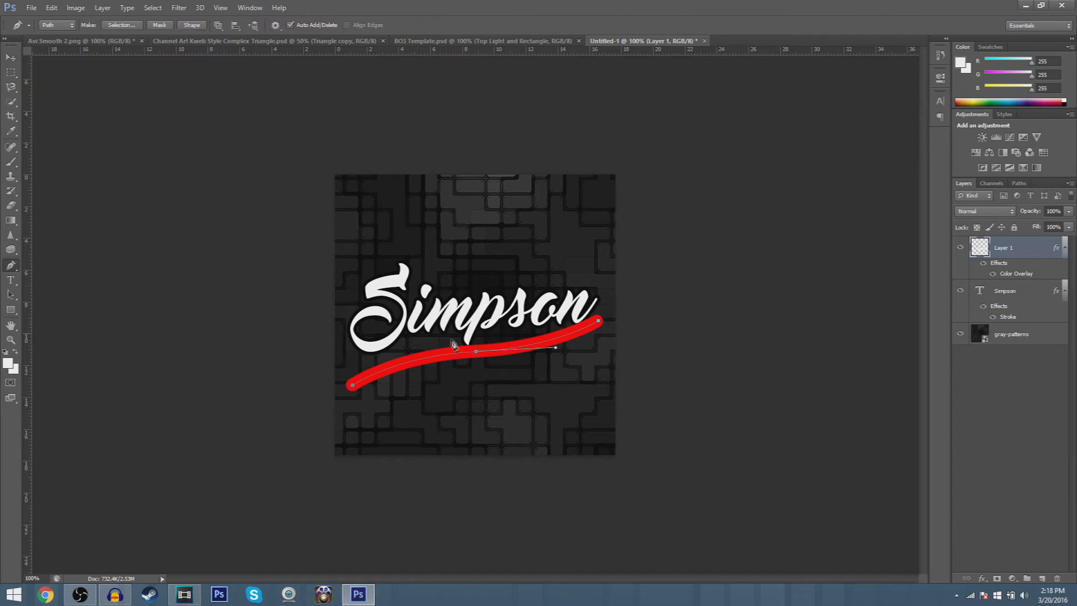
pyautogui.rightClick(509, 352)
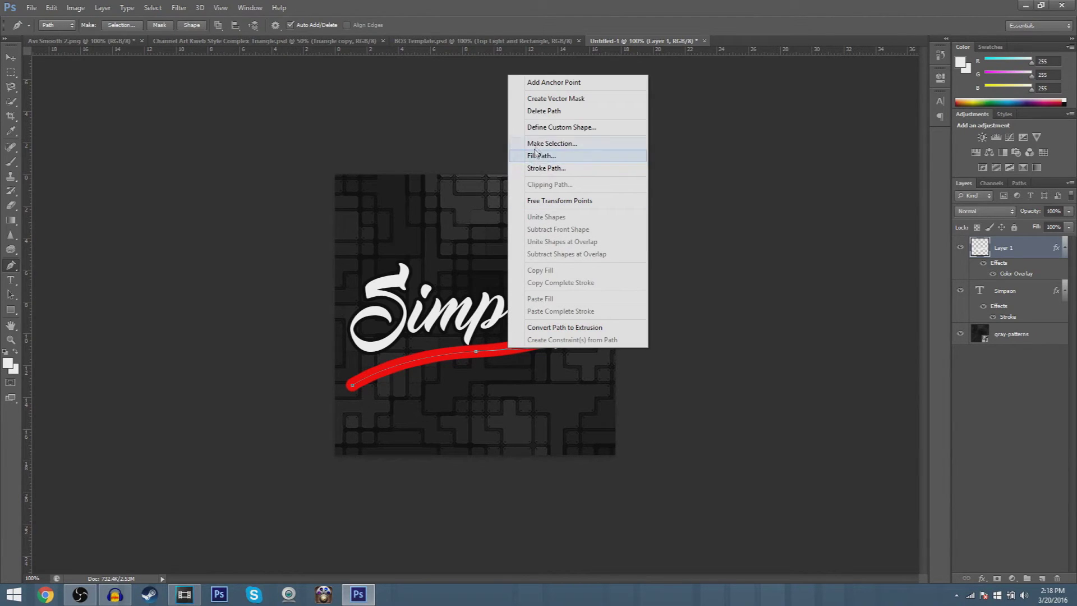
pyautogui.click(555, 117)
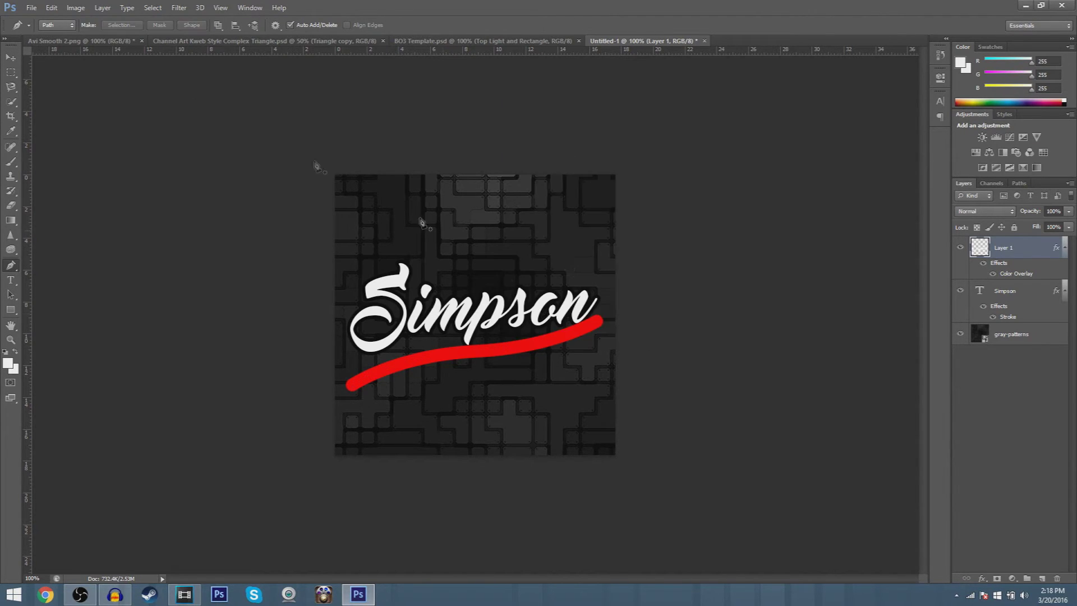
# Step: Rotate the red underline slightly clockwise and move it up closer beneath the Simpson text
pyautogui.press('v')
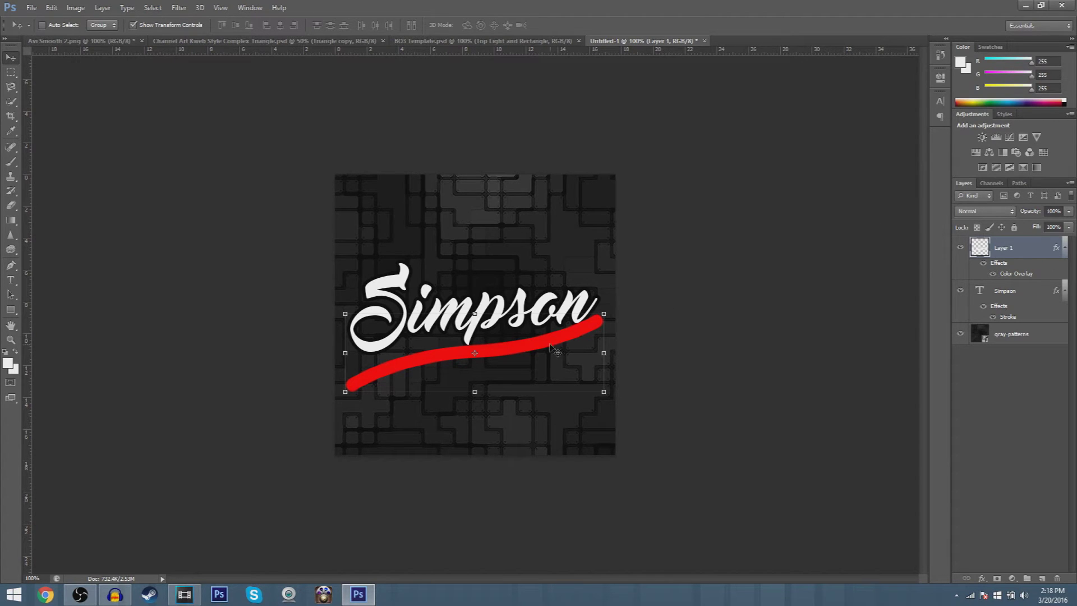
pyautogui.moveTo(515, 350); pyautogui.dragTo(511, 344)
pyautogui.hotkey('ctrl', 't')
pyautogui.moveTo(616, 297); pyautogui.dragTo(618, 317)
pyautogui.moveTo(535, 354); pyautogui.dragTo(540, 350)
pyautogui.press('Return')
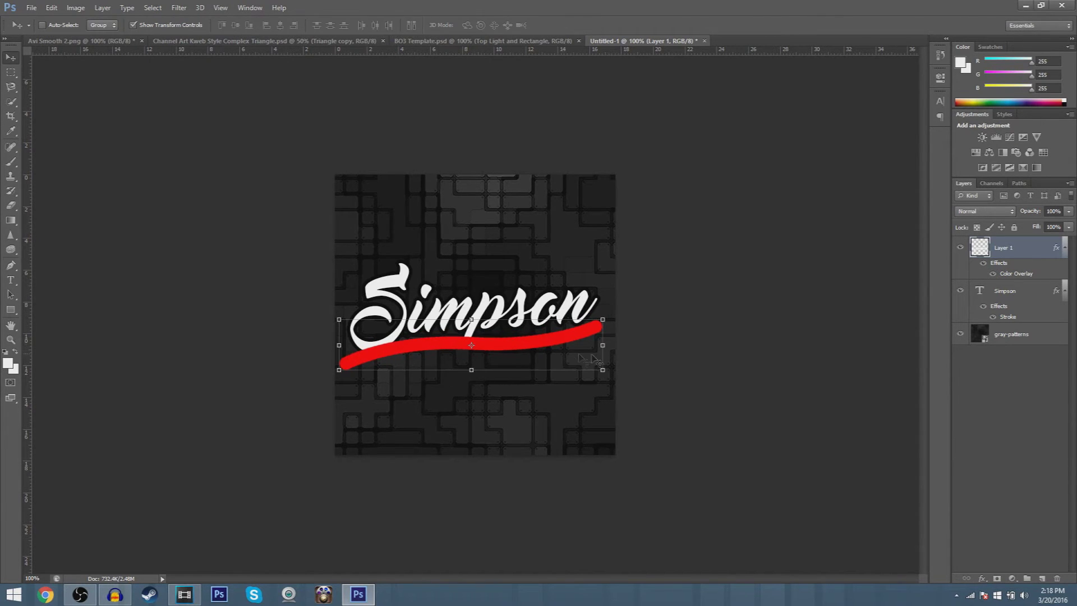
# Step: Move the underline layer beneath the Simpson text layer and check the overlap up close
pyautogui.moveTo(1035, 255); pyautogui.dragTo(1023, 322)
pyautogui.click(1016, 406)
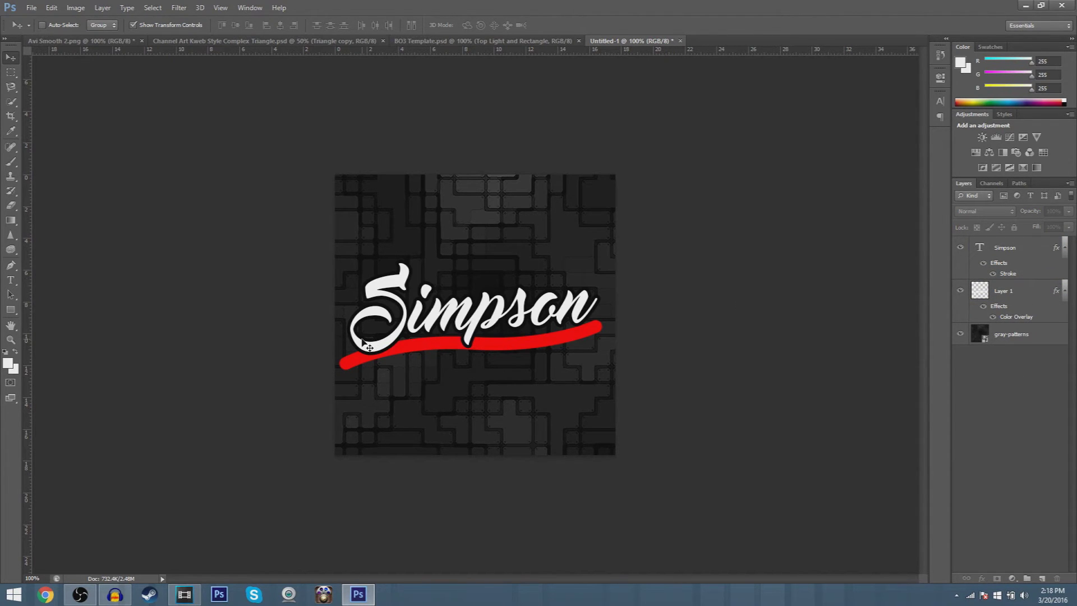
pyautogui.hotkey('ctrl', '+')
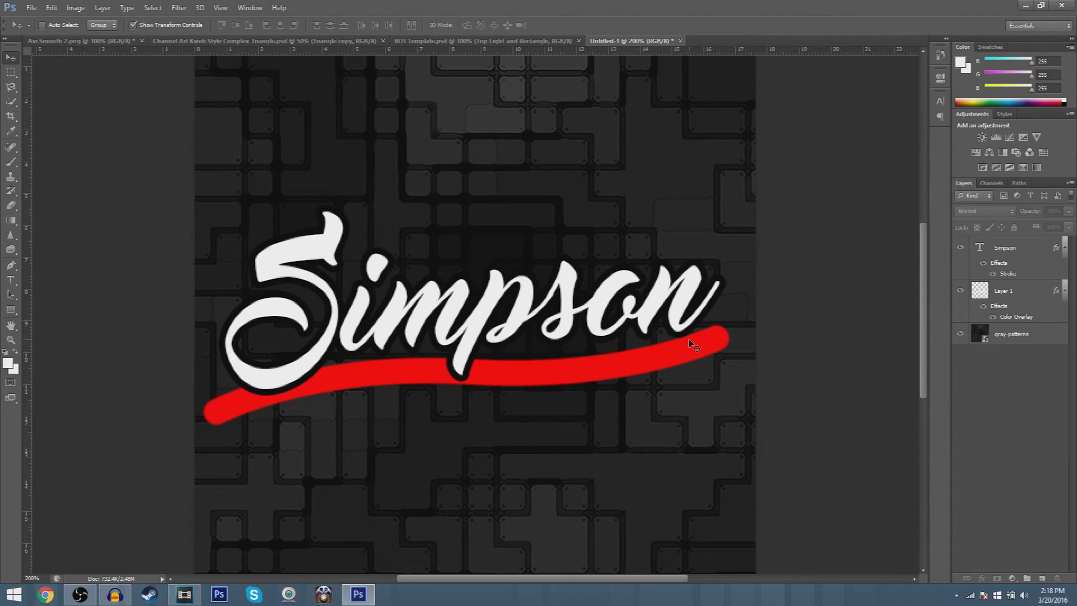
pyautogui.hotkey('ctrl', '-')
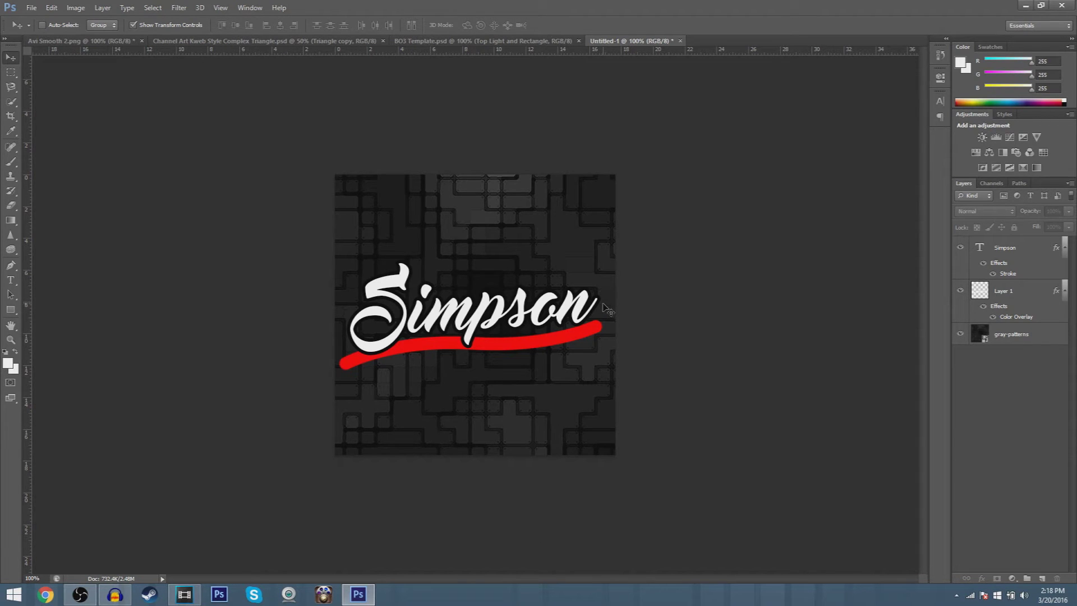
# Step: Collapse the Simpson layer's effects list and nudge the red underline slightly to the right beneath the text
pyautogui.click(1063, 255)
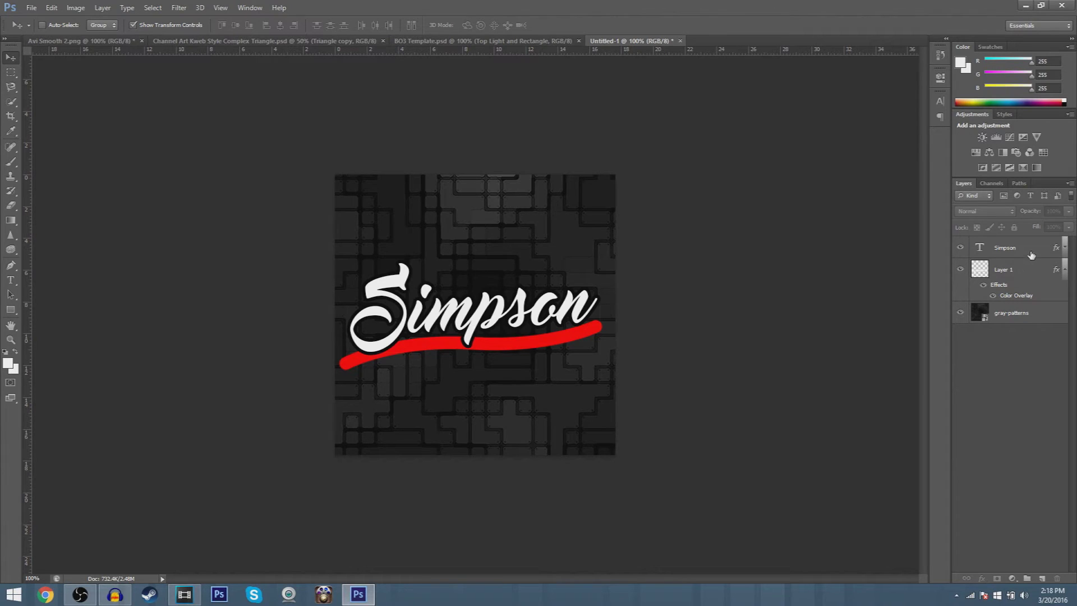
pyautogui.click(998, 271)
pyautogui.moveTo(512, 340); pyautogui.dragTo(522, 344)
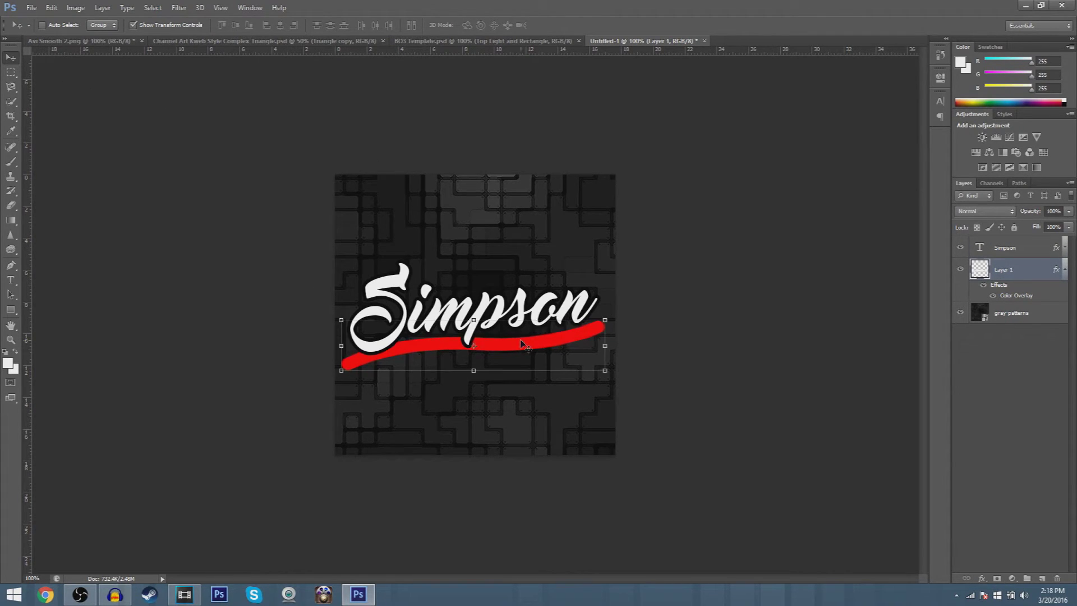
pyautogui.hotkey('ctrl', '+')
pyautogui.hotkey('ctrl', '+')
pyautogui.moveTo(530, 383); pyautogui.dragTo(542, 389)
pyautogui.hotkey('ctrl', '-')
pyautogui.hotkey('ctrl', '-')
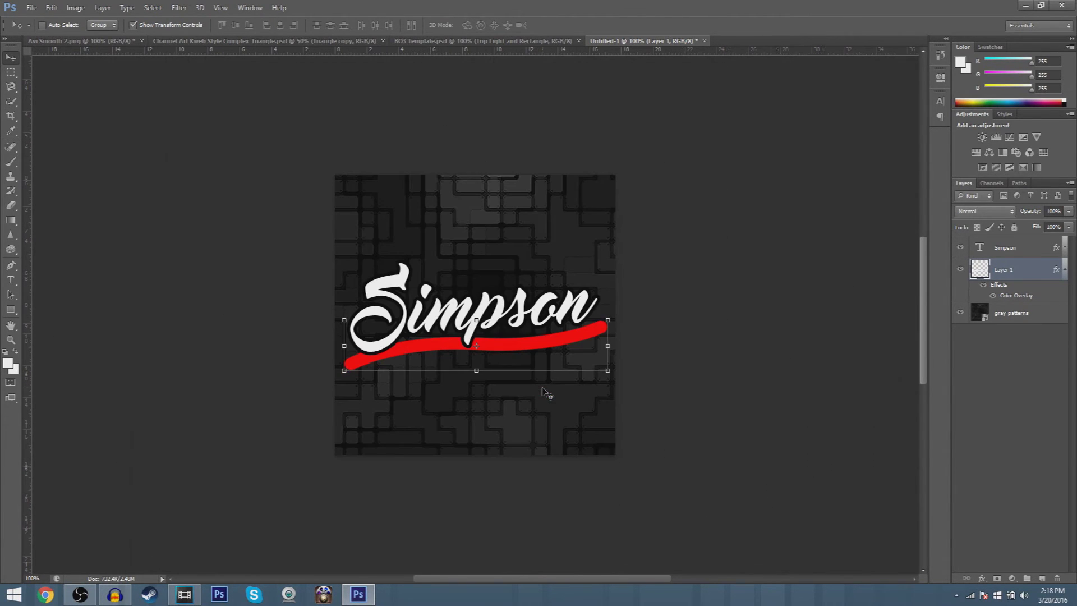
pyautogui.click(957, 381)
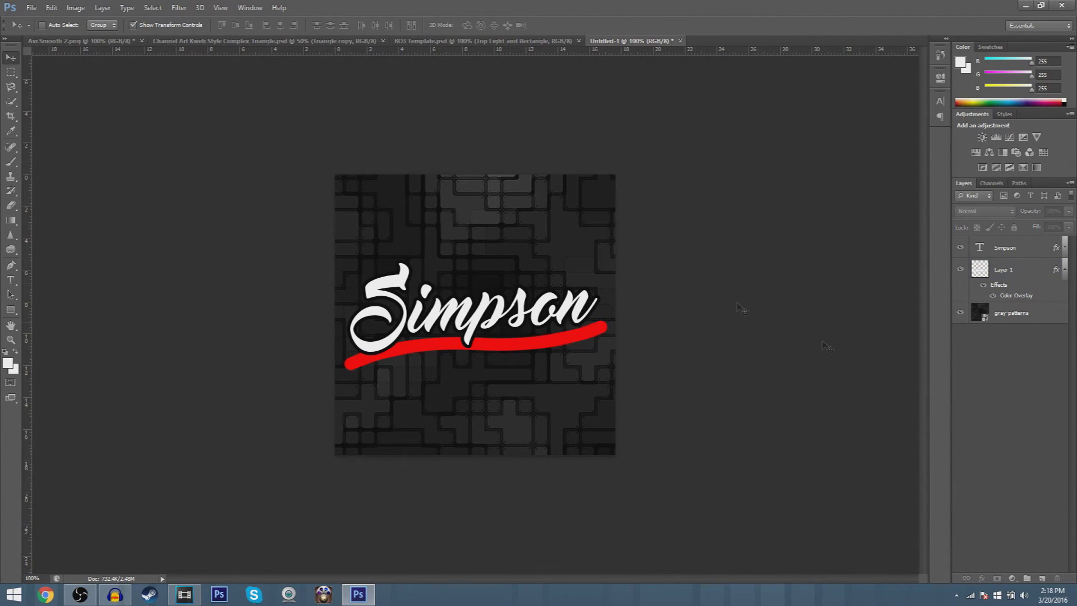
# Step: Add a comma as a new text layer above the Simpson text in Master Of Break at 48 pt
pyautogui.click(11, 281)
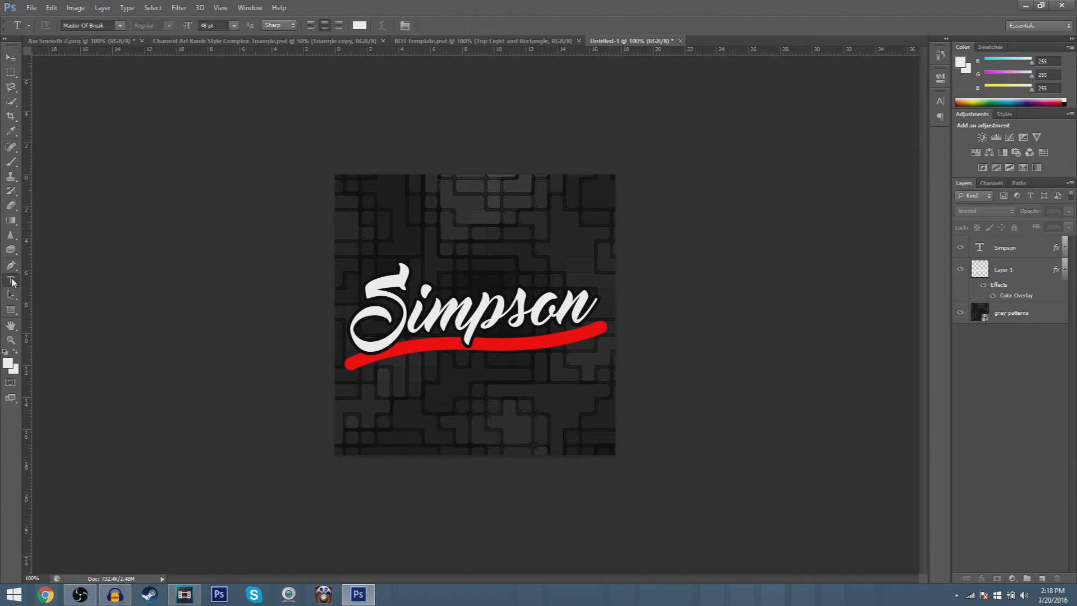
pyautogui.click(431, 208)
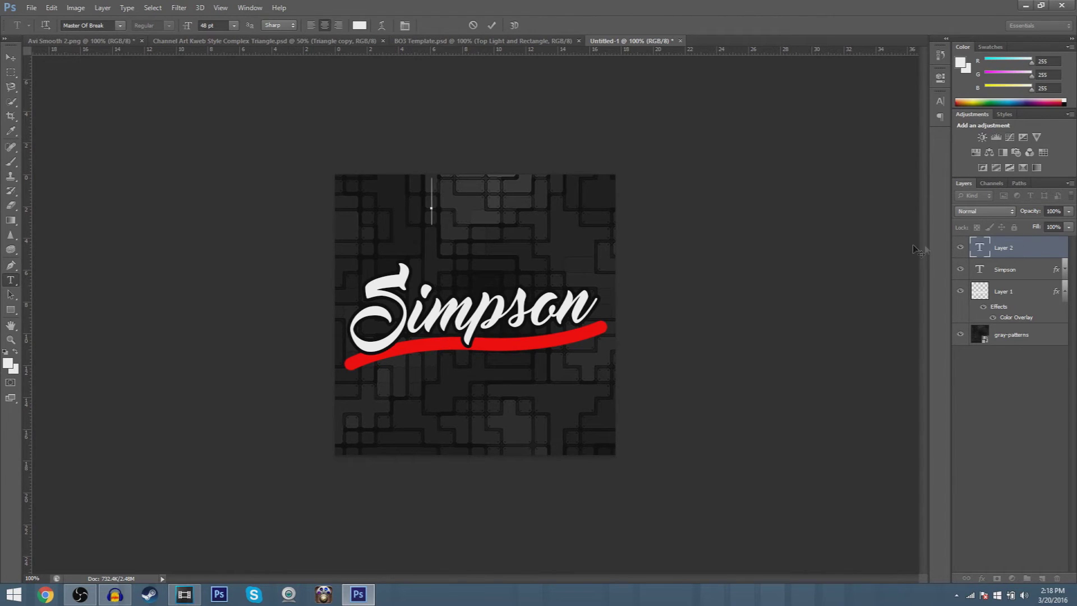
pyautogui.click(491, 26)
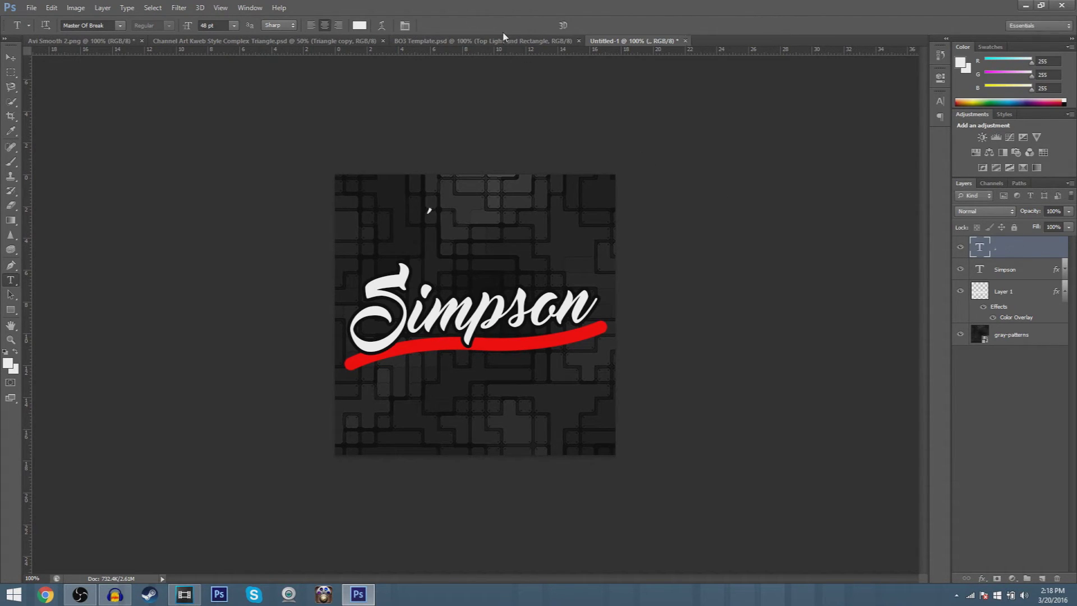
# Step: Scale the comma to about 293%, rotate it about 18.6° clockwise and place it just above the end of the n
pyautogui.hotkey('ctrl', 't')
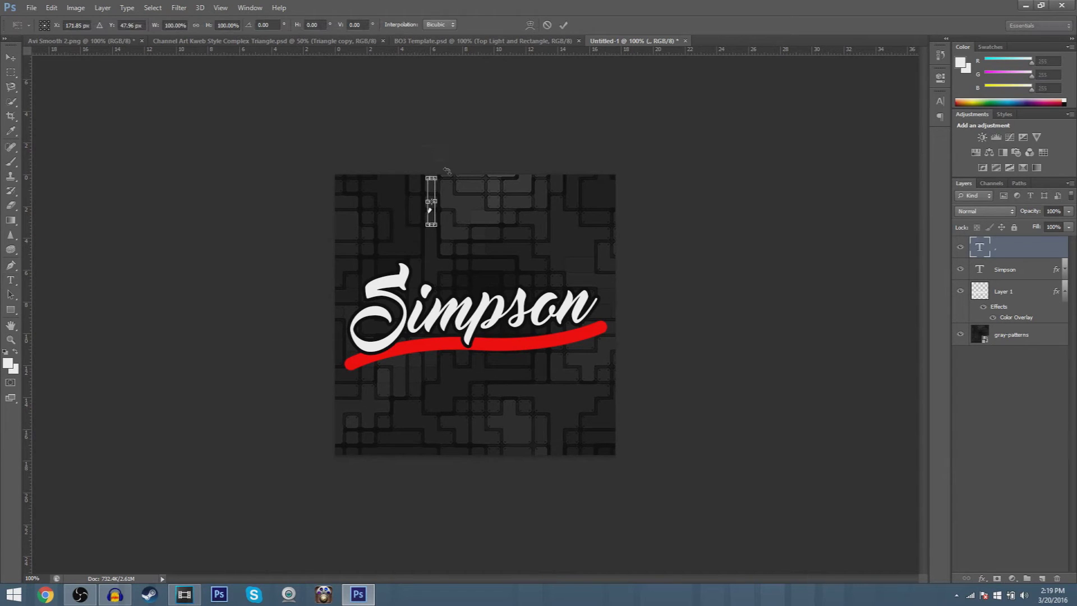
pyautogui.moveTo(435, 178); pyautogui.dragTo(651, 62)
pyautogui.moveTo(488, 142); pyautogui.dragTo(492, 199)
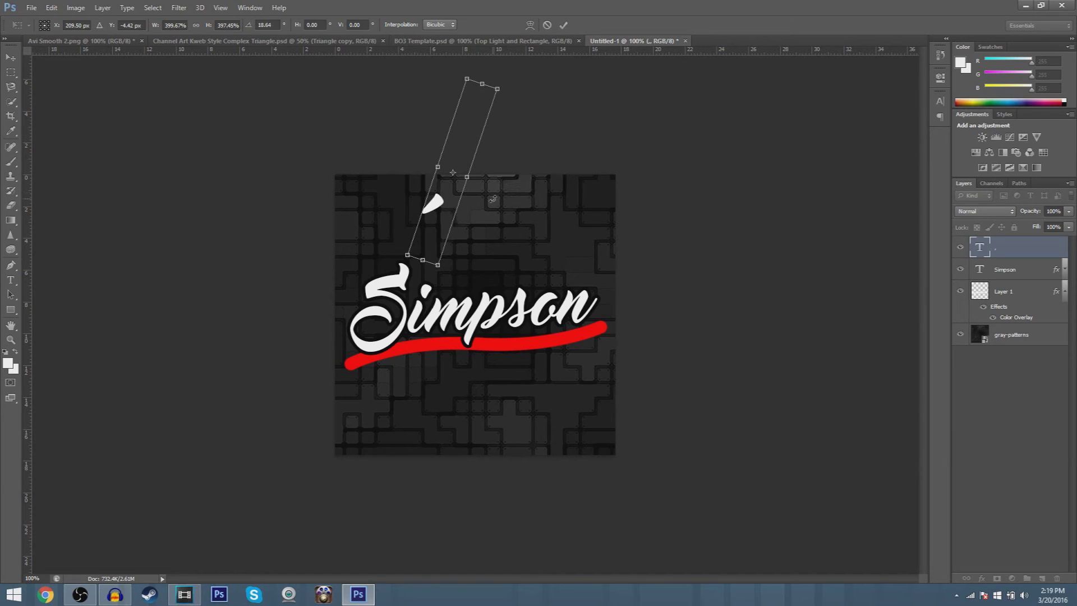
pyautogui.moveTo(497, 89); pyautogui.dragTo(640, 200)
pyautogui.moveTo(599, 277); pyautogui.dragTo(606, 274)
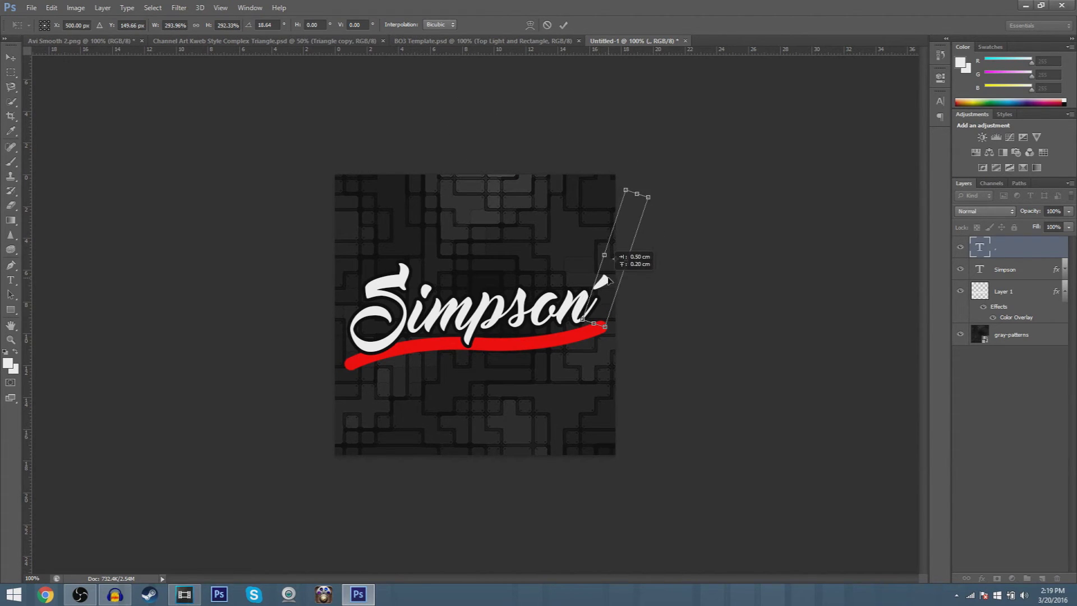
pyautogui.press('Return')
# Step: Scale the Simpson text down to about 89% and center it between the ends of the underline
pyautogui.click(1009, 269)
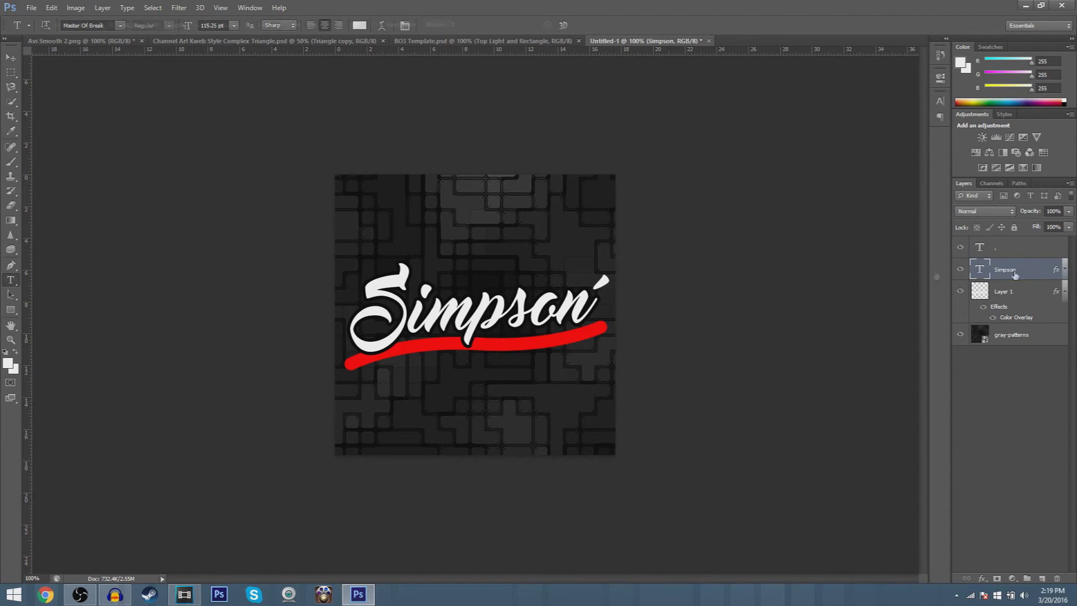
pyautogui.hotkey('ctrl', 't')
pyautogui.moveTo(600, 249); pyautogui.dragTo(573, 263)
pyautogui.moveTo(525, 318); pyautogui.dragTo(545, 312)
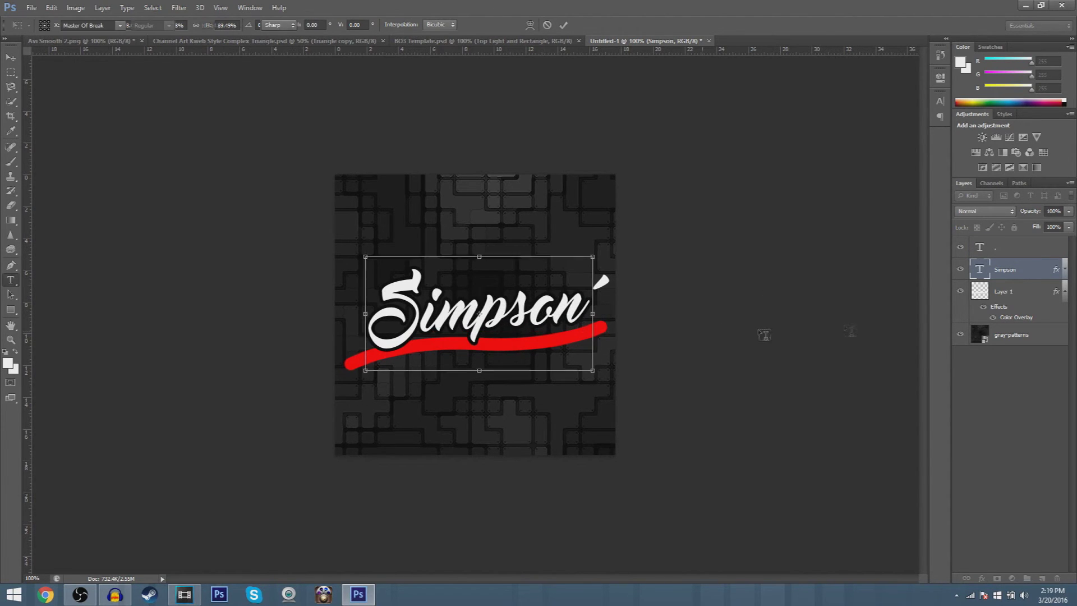
pyautogui.press('Return')
# Step: Scale the comma to about 101% and move it down slightly, closer to the end of the n
pyautogui.click(1013, 253)
pyautogui.hotkey('ctrl', 't')
pyautogui.moveTo(625, 235)
pyautogui.mouseDown()
pyautogui.moveTo(631, 256)
pyautogui.moveTo(624, 248)
pyautogui.mouseUp()
pyautogui.moveTo(637, 205); pyautogui.dragTo(664, 191)
pyautogui.moveTo(623, 224); pyautogui.dragTo(626, 244)
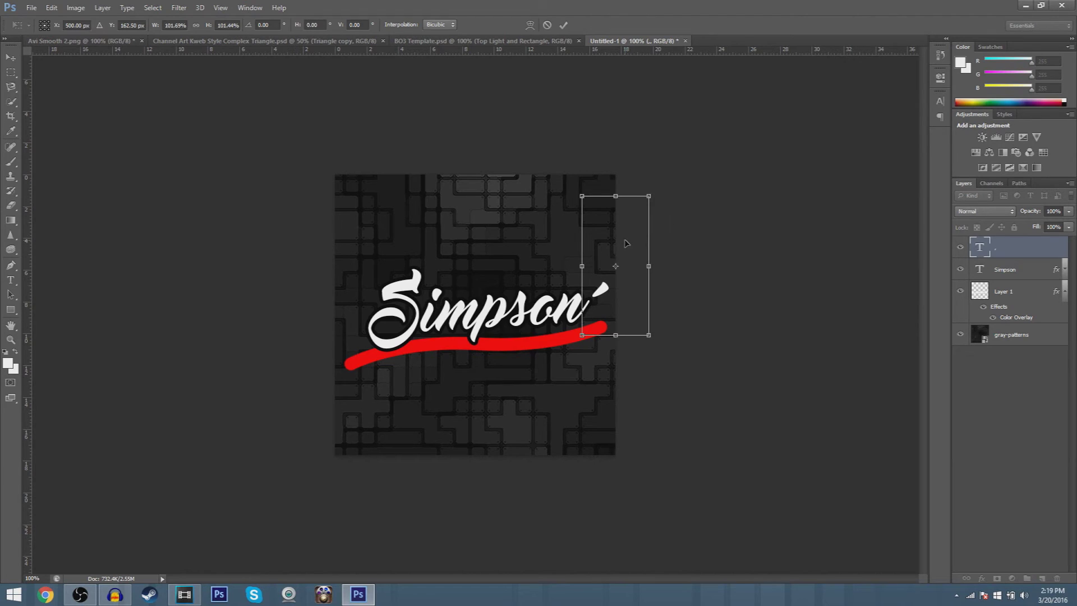
pyautogui.press('Return')
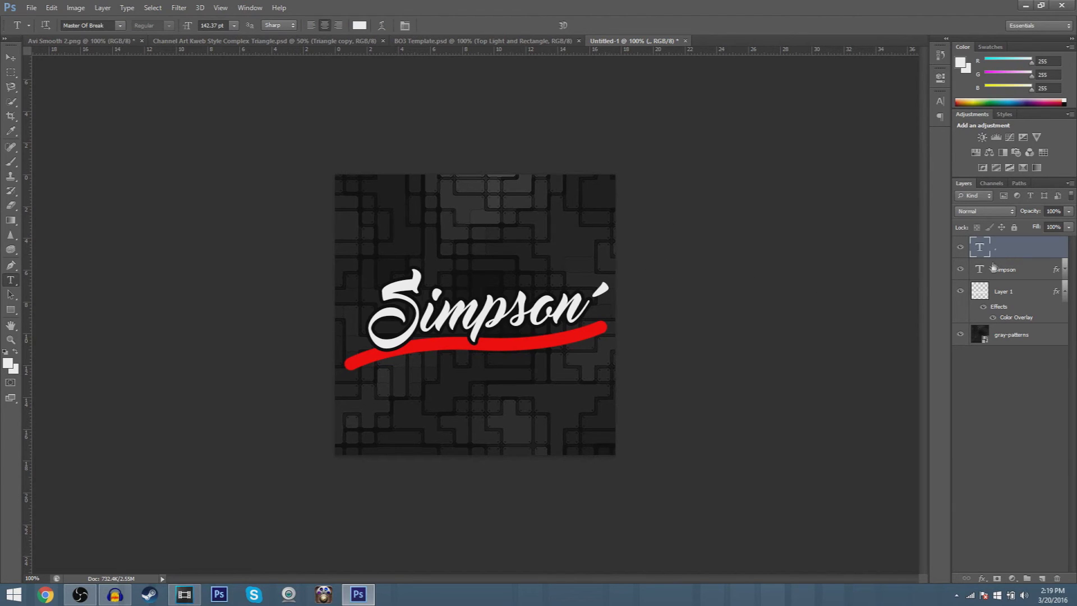
# Step: Duplicate the comma layer and move the copy to the left side of the S
pyautogui.hotkey('ctrl', 'j')
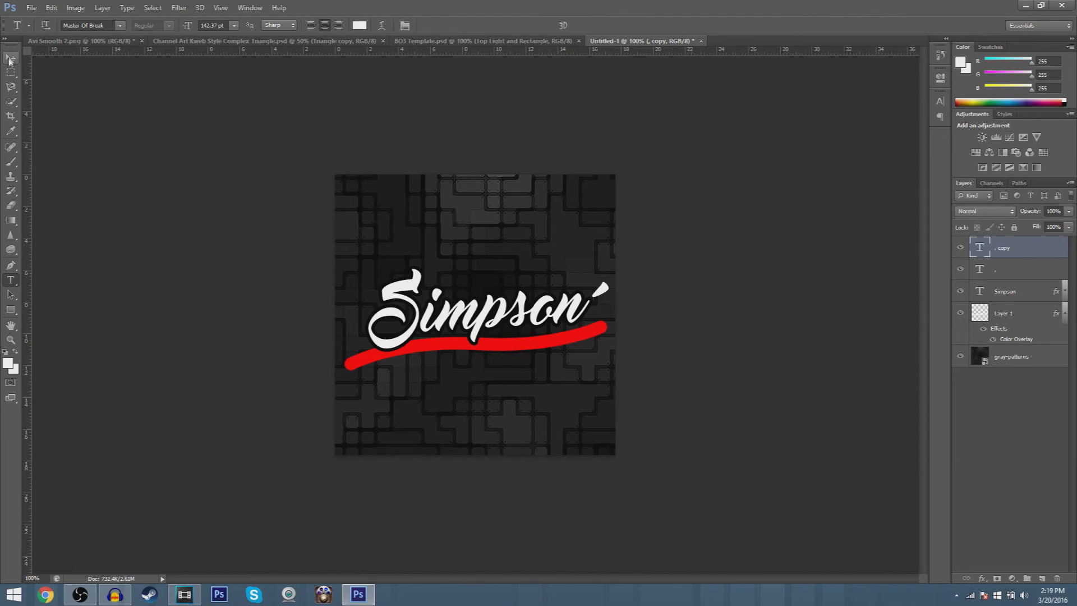
pyautogui.click(11, 58)
pyautogui.moveTo(600, 289); pyautogui.dragTo(357, 310)
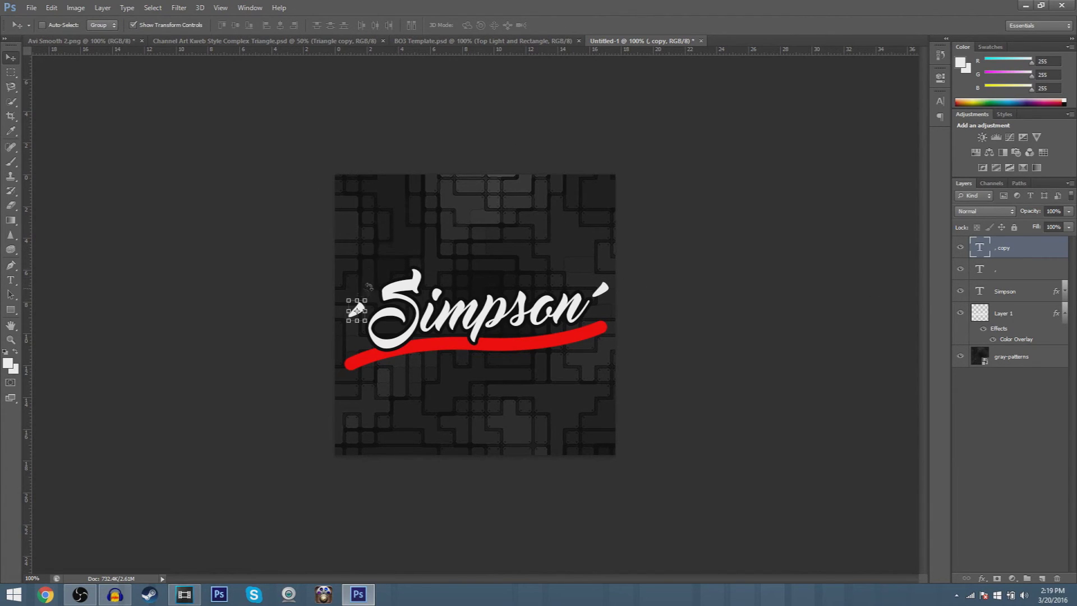
pyautogui.click(772, 399)
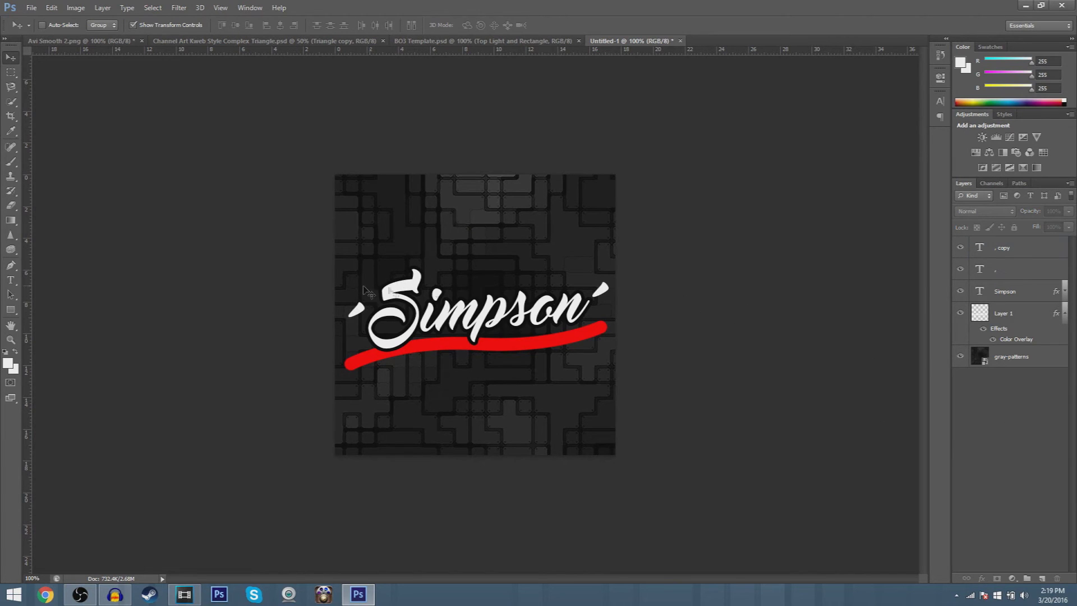
# Step: Flip the copied comma horizontally and place it just outside the S, above the start of the underline
pyautogui.click(1030, 249)
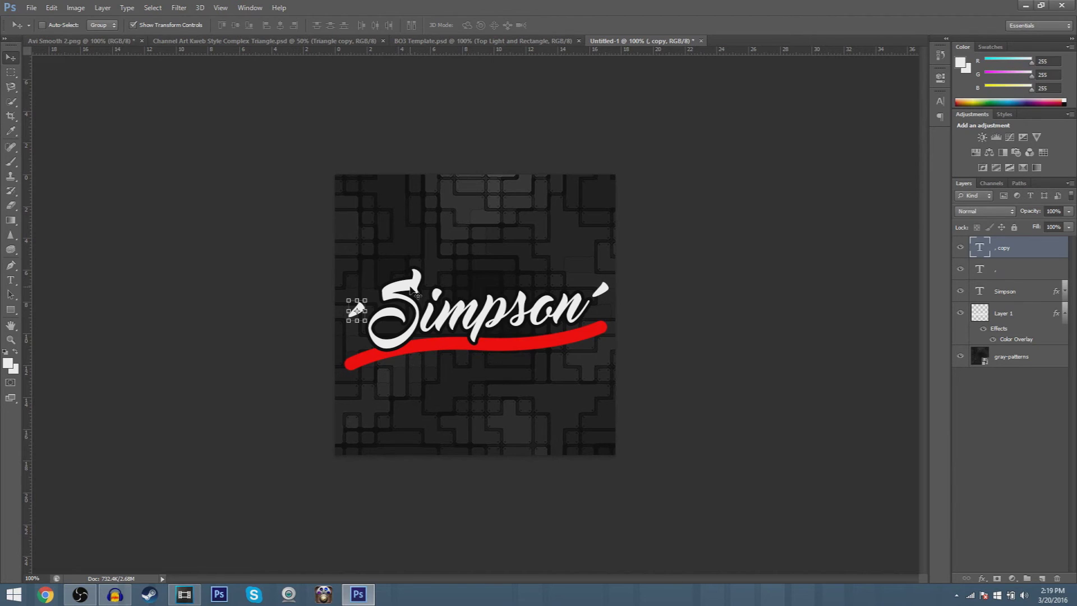
pyautogui.hotkey('ctrl', 't')
pyautogui.hotkey('ctrl', '+')
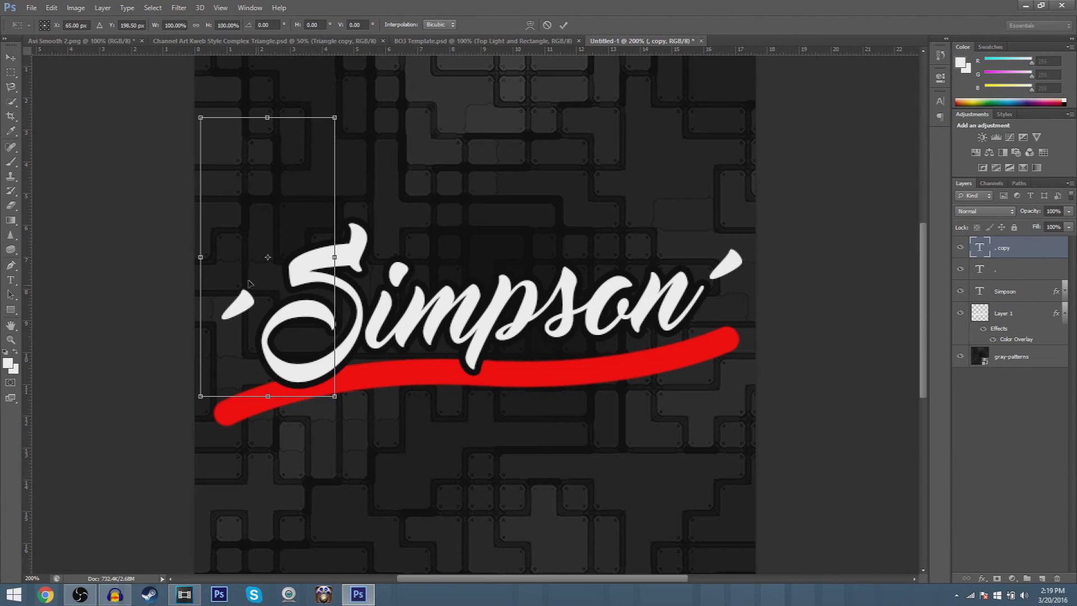
pyautogui.rightClick(274, 327)
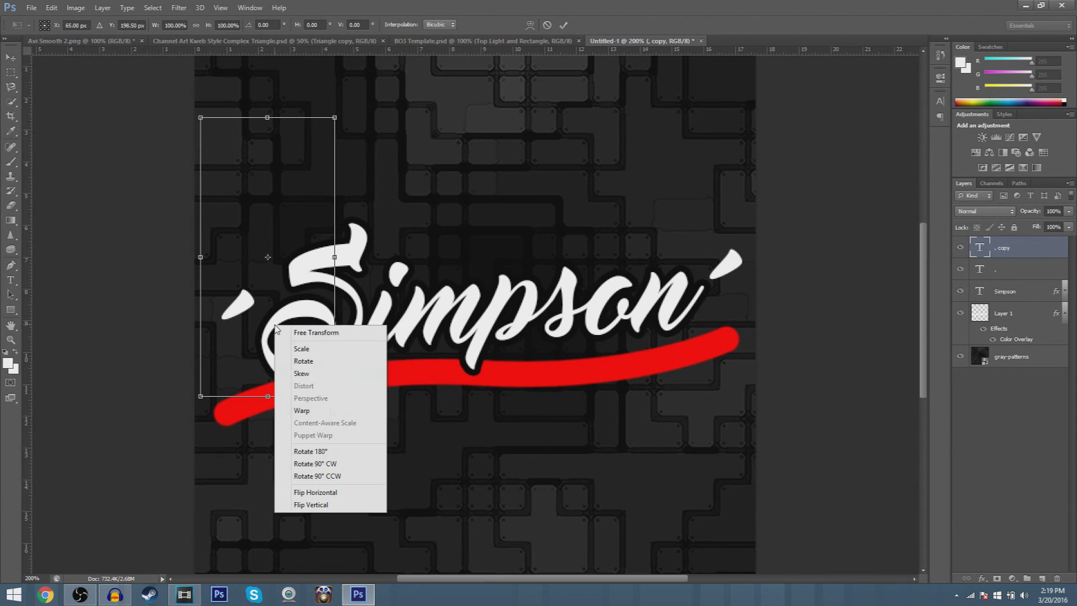
pyautogui.click(338, 492)
pyautogui.moveTo(283, 299); pyautogui.dragTo(218, 298)
pyautogui.press('Return')
# Step: Shift the Simpson text slightly left and down and lower the comma by the n a little, evening the gaps to both commas
pyautogui.click(1009, 291)
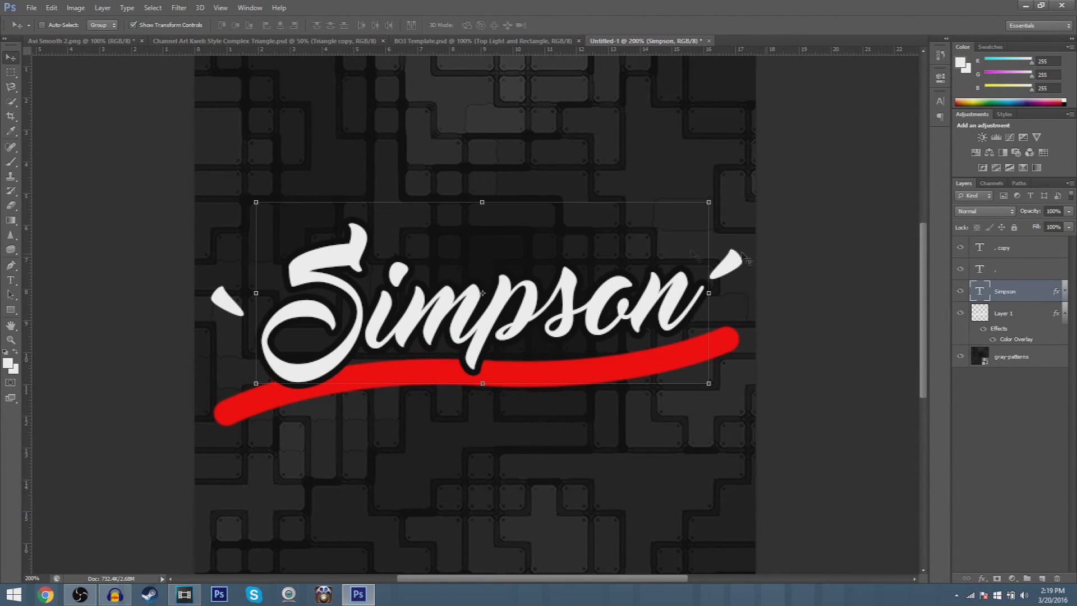
pyautogui.moveTo(517, 292); pyautogui.dragTo(506, 295)
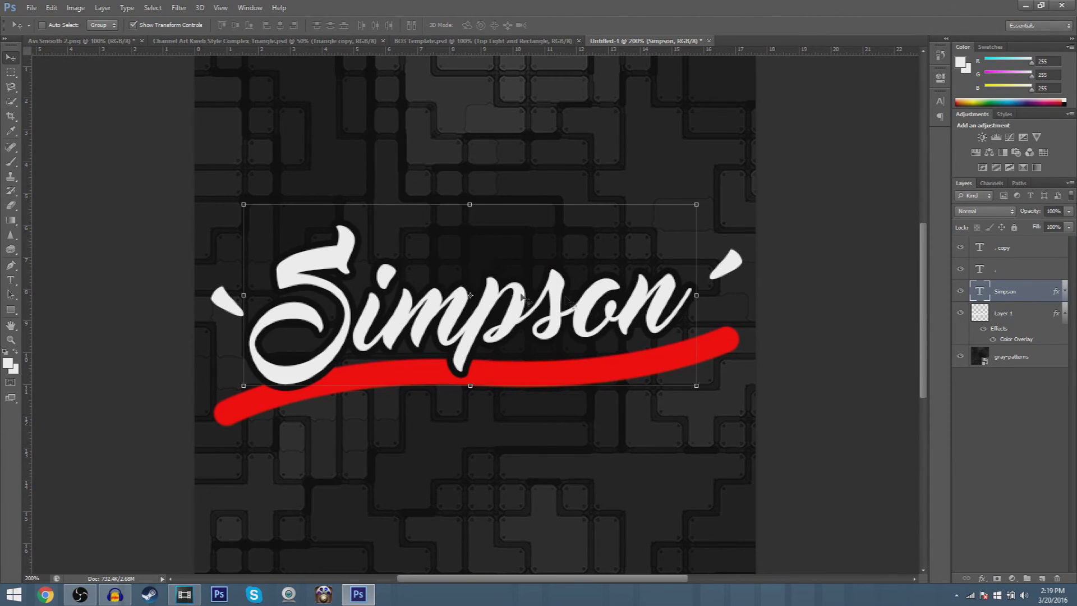
pyautogui.click(1009, 258)
pyautogui.click(1001, 269)
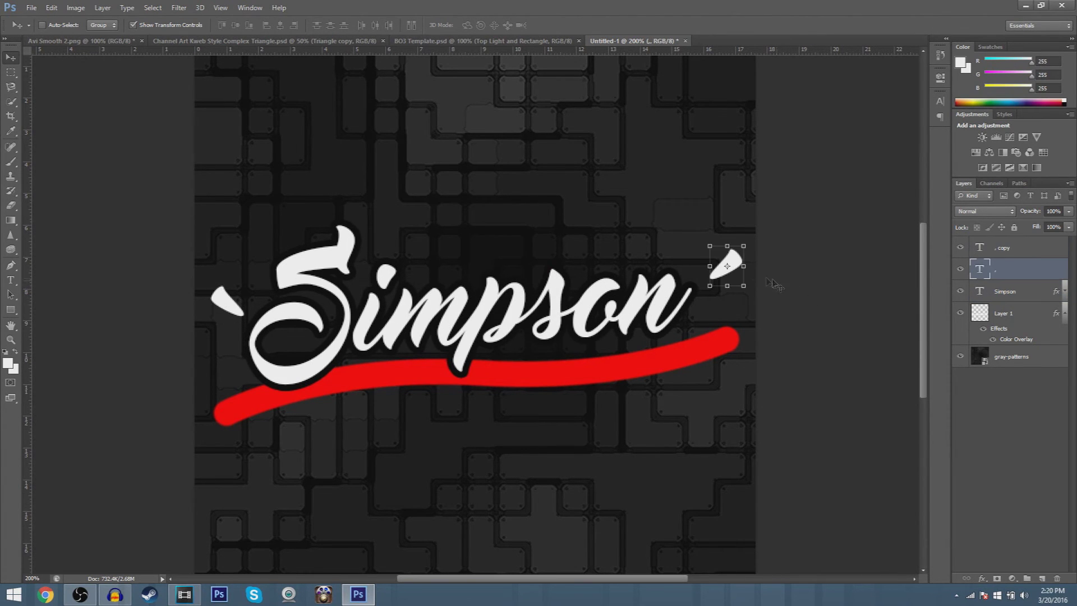
pyautogui.moveTo(731, 263)
pyautogui.mouseDown()
pyautogui.moveTo(736, 242)
pyautogui.moveTo(730, 268)
pyautogui.mouseUp()
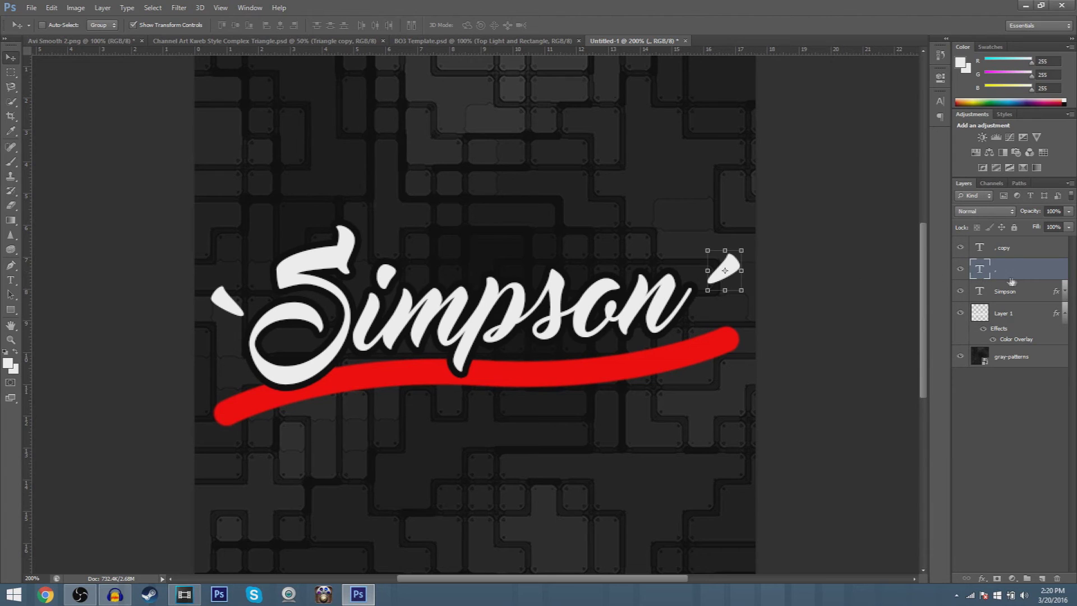
pyautogui.click(1031, 297)
pyautogui.moveTo(646, 291); pyautogui.dragTo(654, 293)
pyautogui.click(1008, 392)
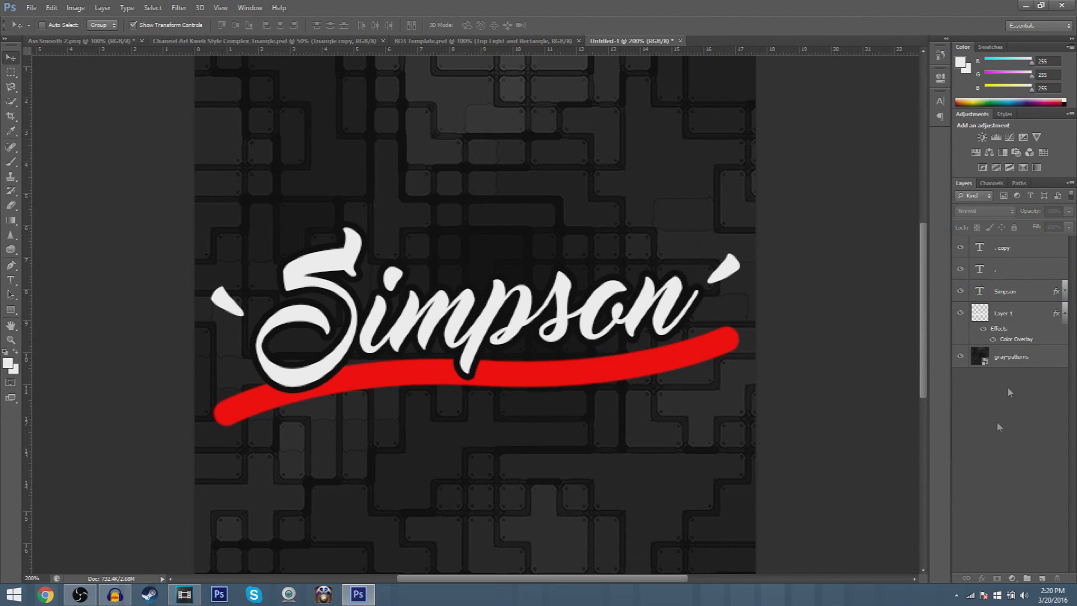
# Step: Apply a Stroke layer style to both comma layers
pyautogui.doubleClick(1022, 269)
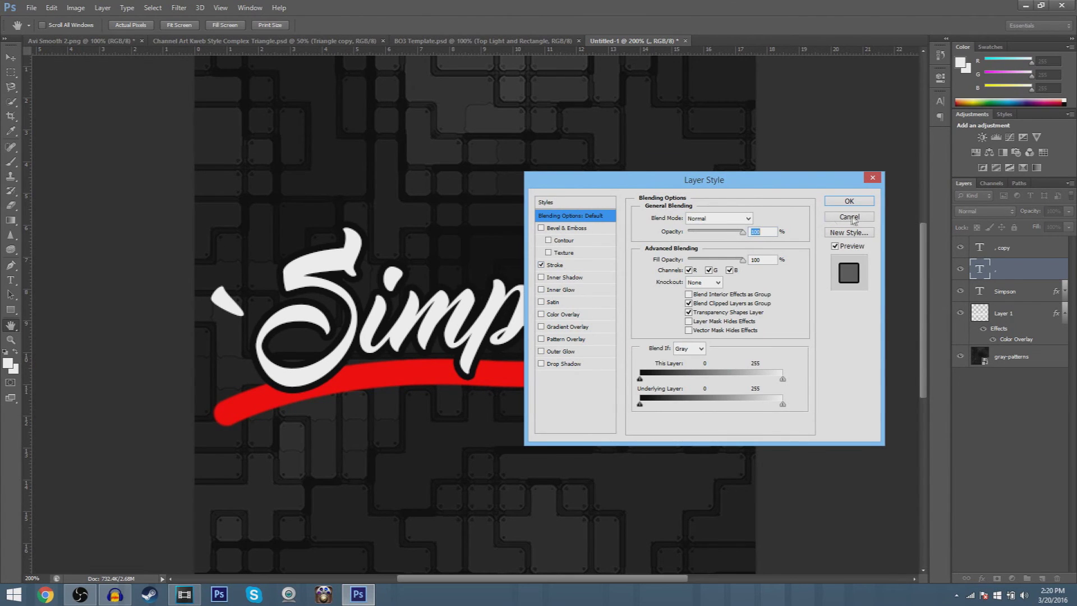
pyautogui.click(849, 201)
pyautogui.doubleClick(1026, 247)
pyautogui.click(540, 264)
pyautogui.click(849, 201)
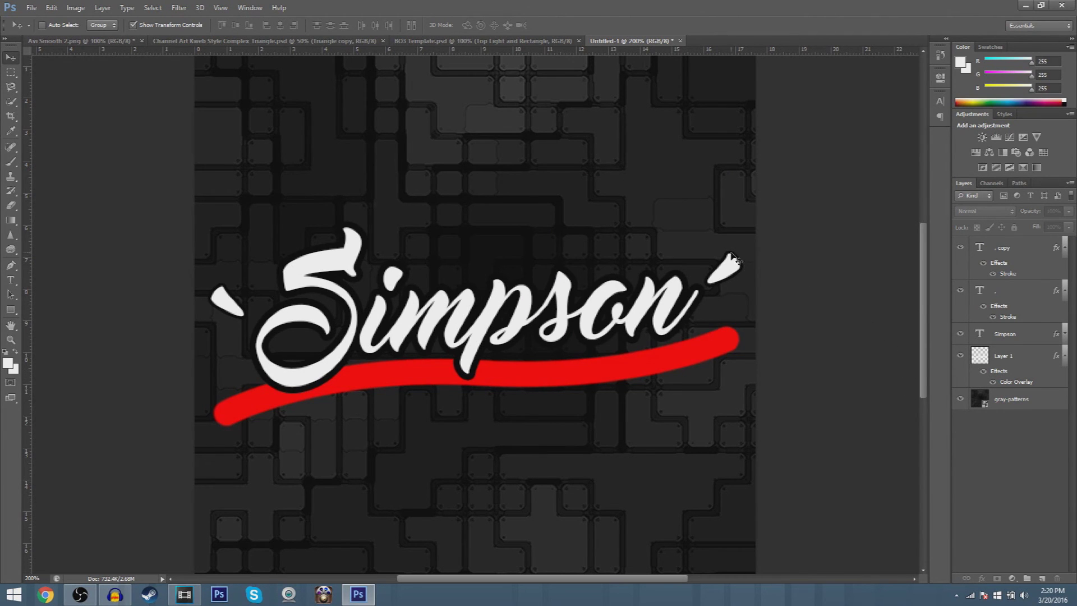
# Step: Copy the Top Light and Rectangle group from BO3 Template.psd into the untitled avatar document
pyautogui.hotkey('ctrl', '-')
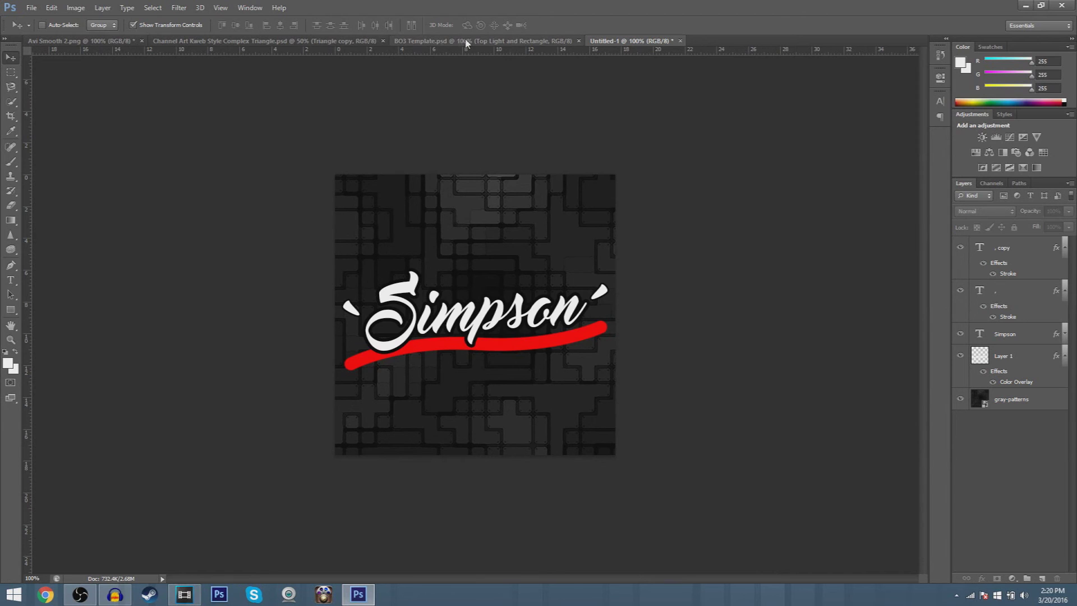
pyautogui.hotkey('ctrl', 'Tab')
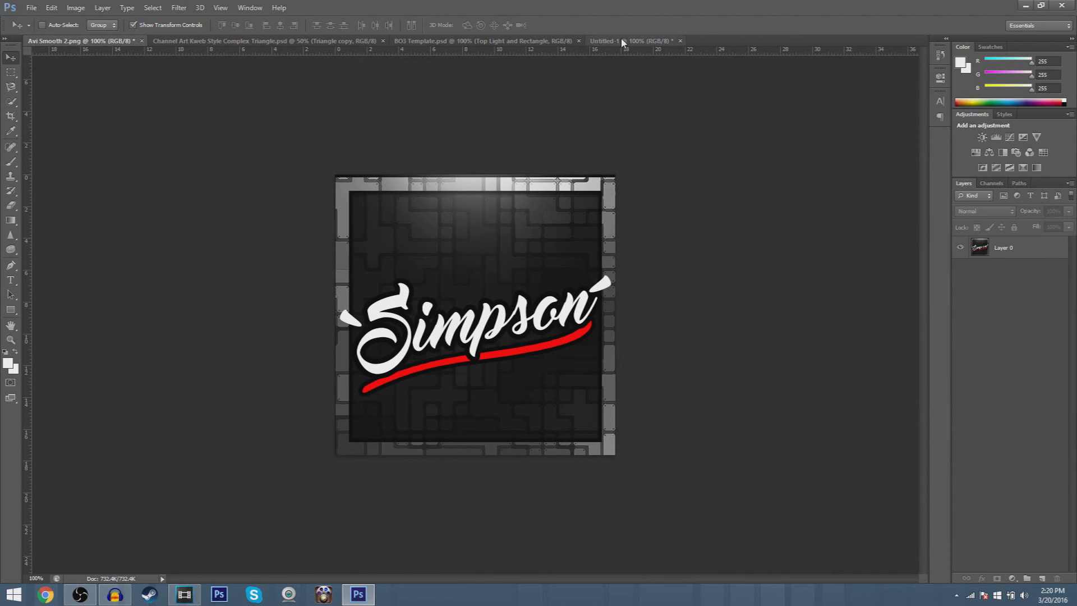
pyautogui.click(486, 42)
pyautogui.moveTo(495, 195); pyautogui.dragTo(515, 208)
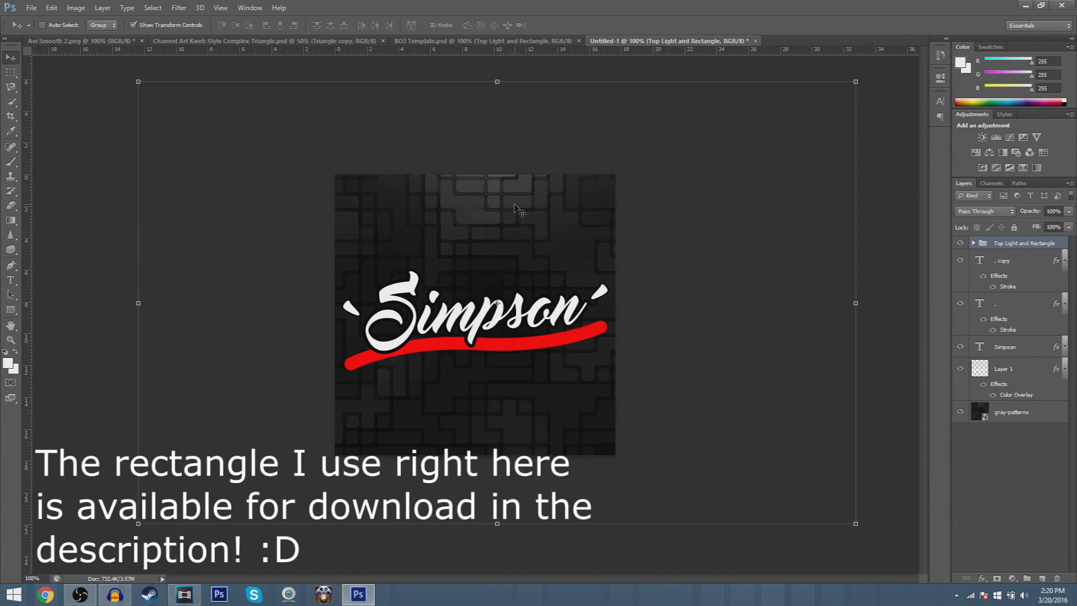
# Step: Scale the Top Light and Rectangle group to the canvas width, aligning its lower edge with the canvas and extending it slightly above
pyautogui.hotkey('ctrl', 't')
pyautogui.moveTo(138, 82); pyautogui.dragTo(518, 383)
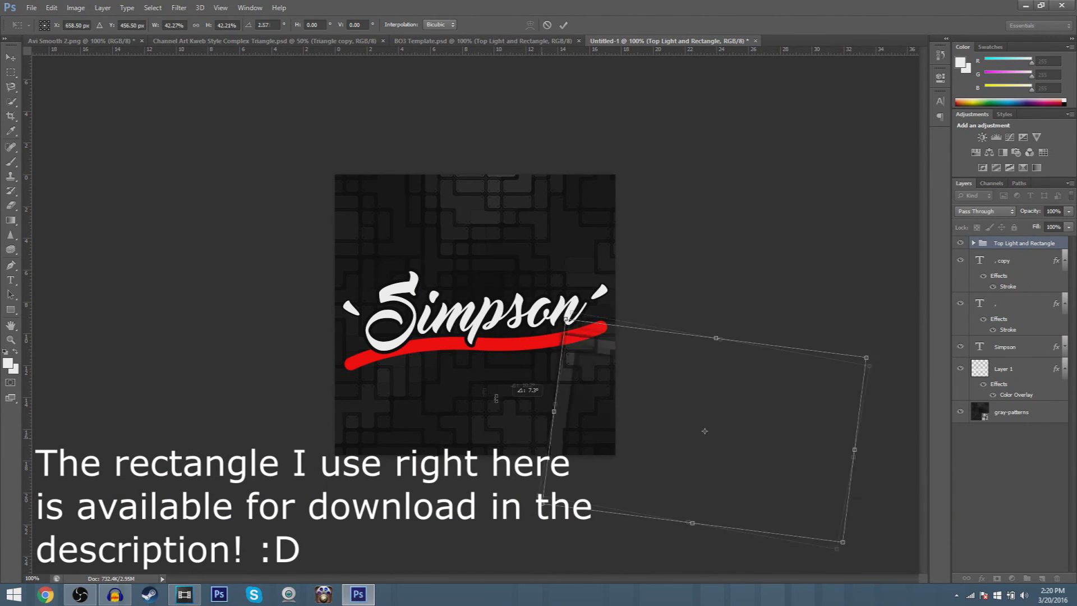
pyautogui.hotkey('ctrl', 'z')
pyautogui.moveTo(628, 423); pyautogui.dragTo(410, 354)
pyautogui.moveTo(635, 266); pyautogui.dragTo(615, 148)
pyautogui.press('Return')
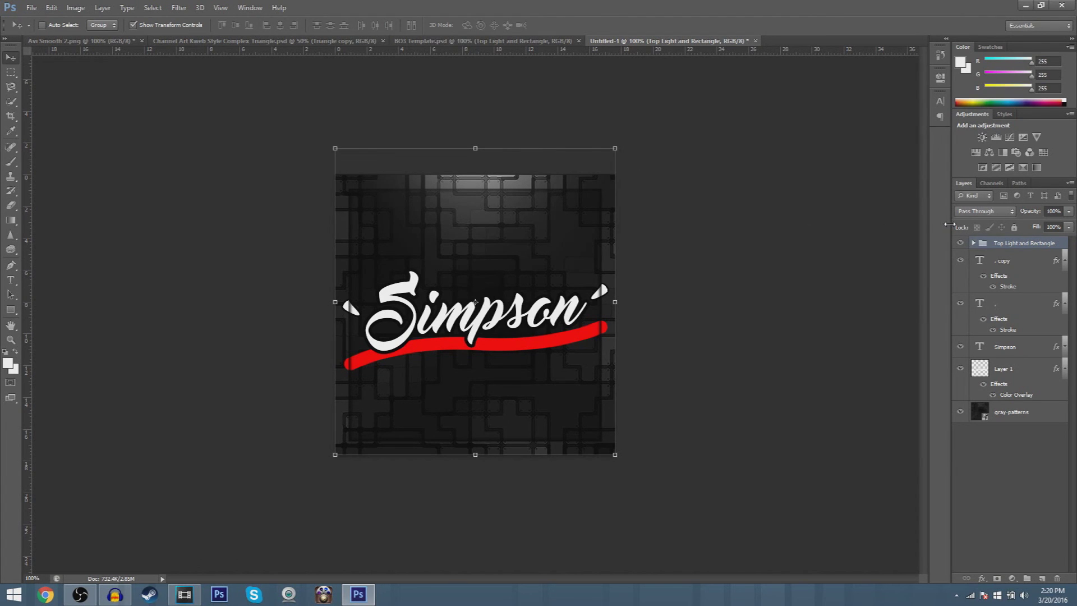
# Step: Duplicate the Top Light and Rectangle group and move both groups below Layer 1, directly above the gray-patterns layer
pyautogui.hotkey('ctrl', 'j')
pyautogui.keyDown('shift'); pyautogui.click(1038, 257); pyautogui.keyUp('shift')
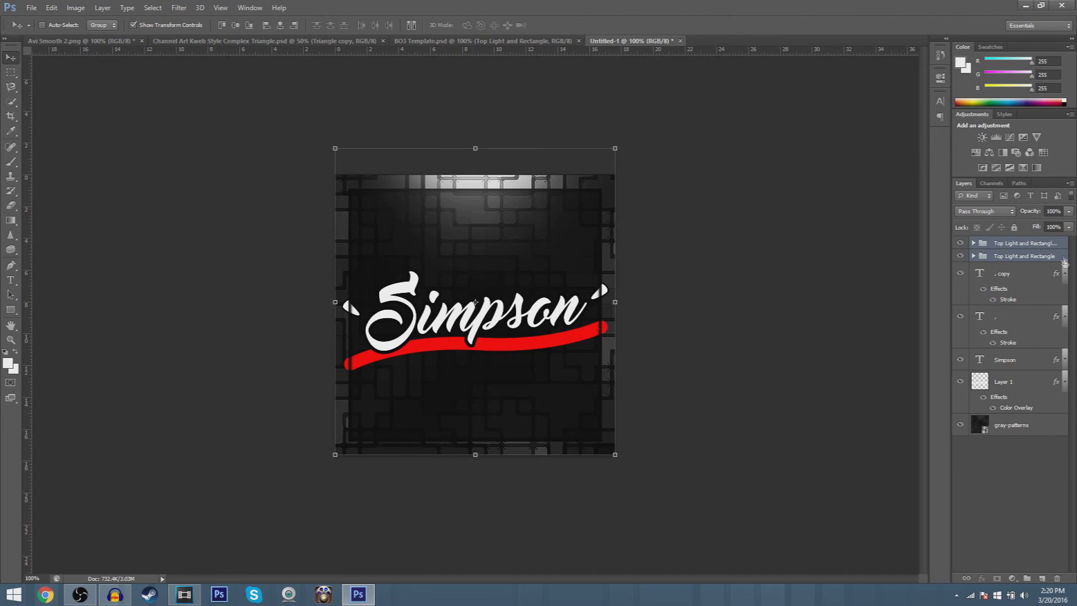
pyautogui.click(1064, 255)
pyautogui.keyDown('shift'); pyautogui.click(1065, 247); pyautogui.keyUp('shift')
pyautogui.moveTo(1064, 247); pyautogui.dragTo(1058, 413)
pyautogui.click(1052, 453)
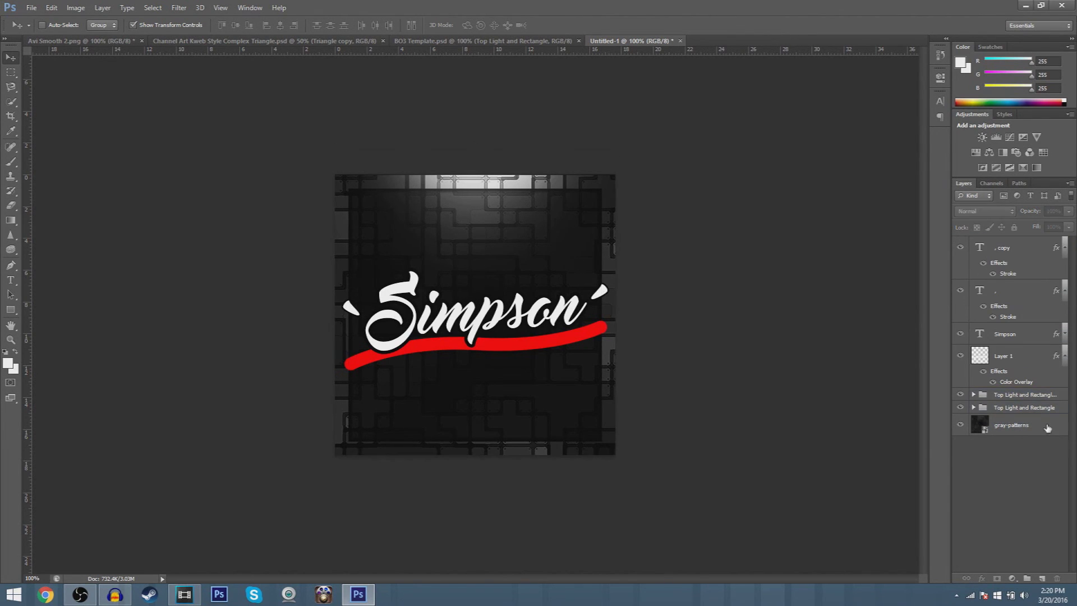
pyautogui.click(1043, 429)
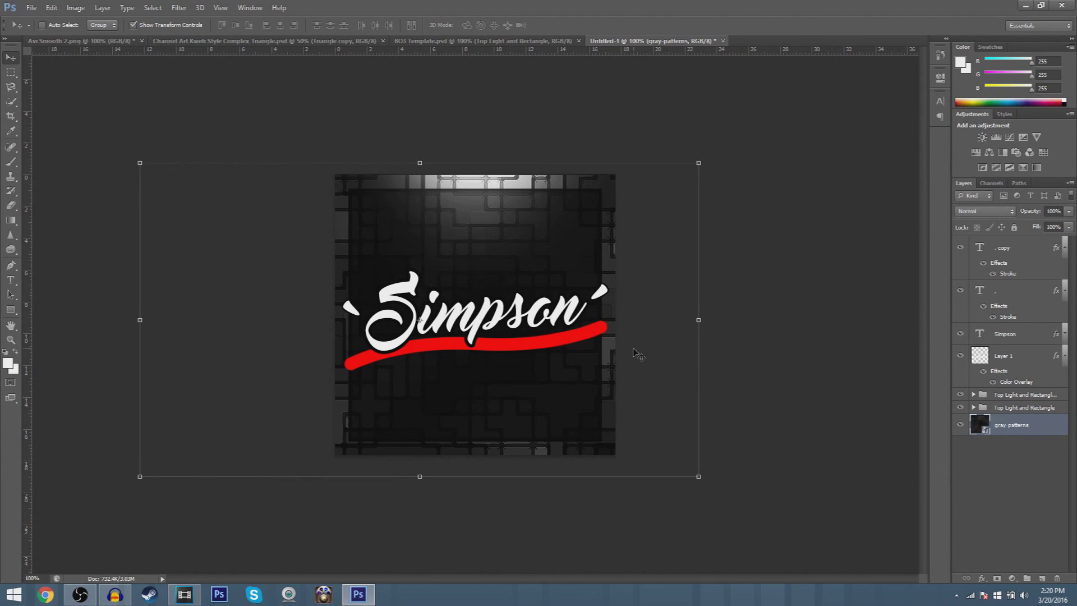
pyautogui.click(1019, 528)
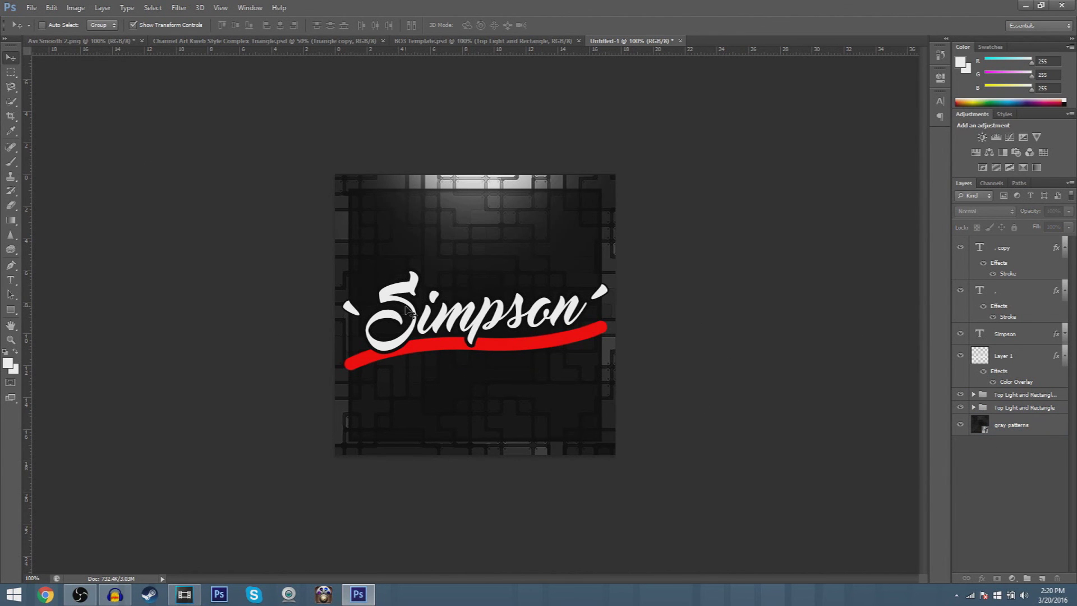